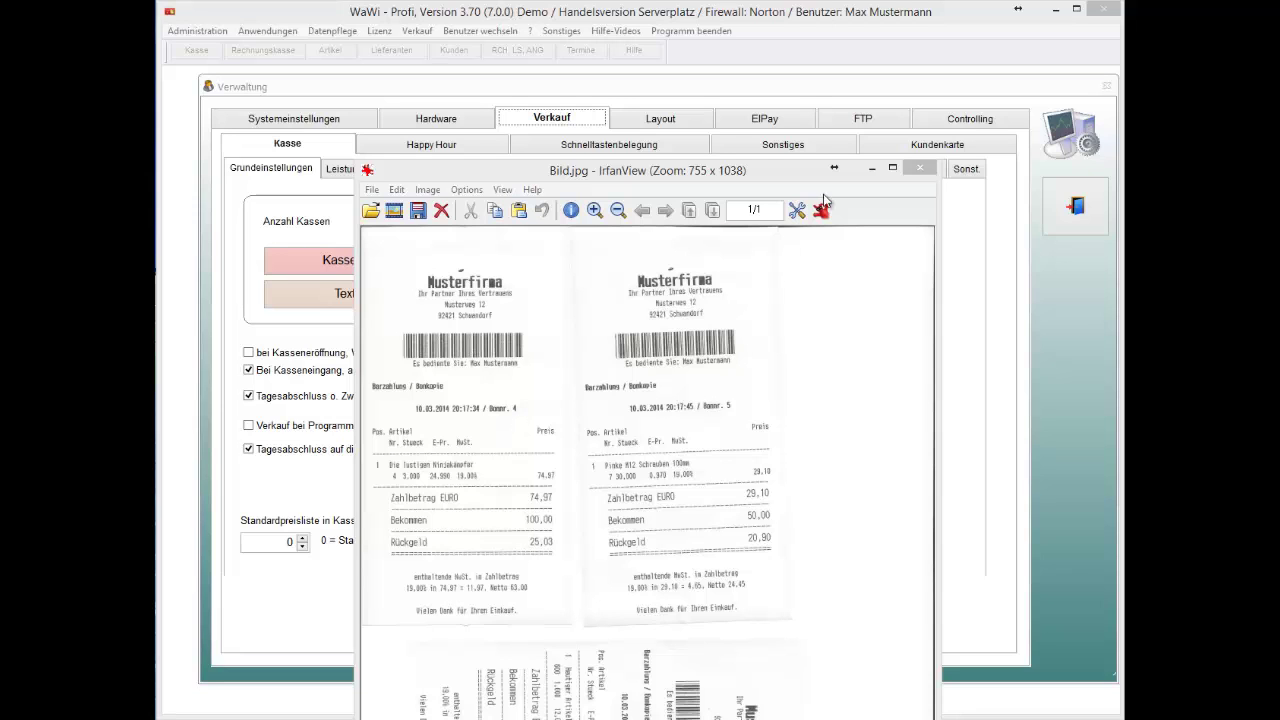
- Minimize the scanned receipt picture and examine the print format options for the cash register
click(872, 169)
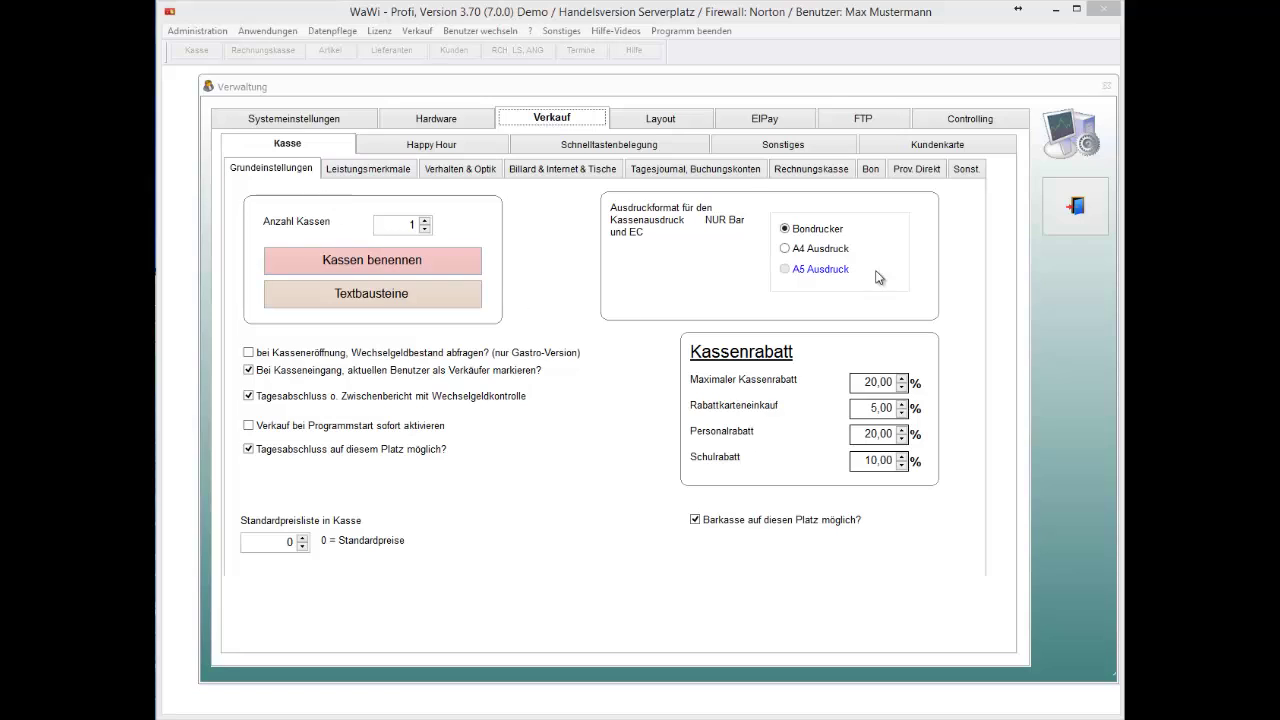
click(829, 251)
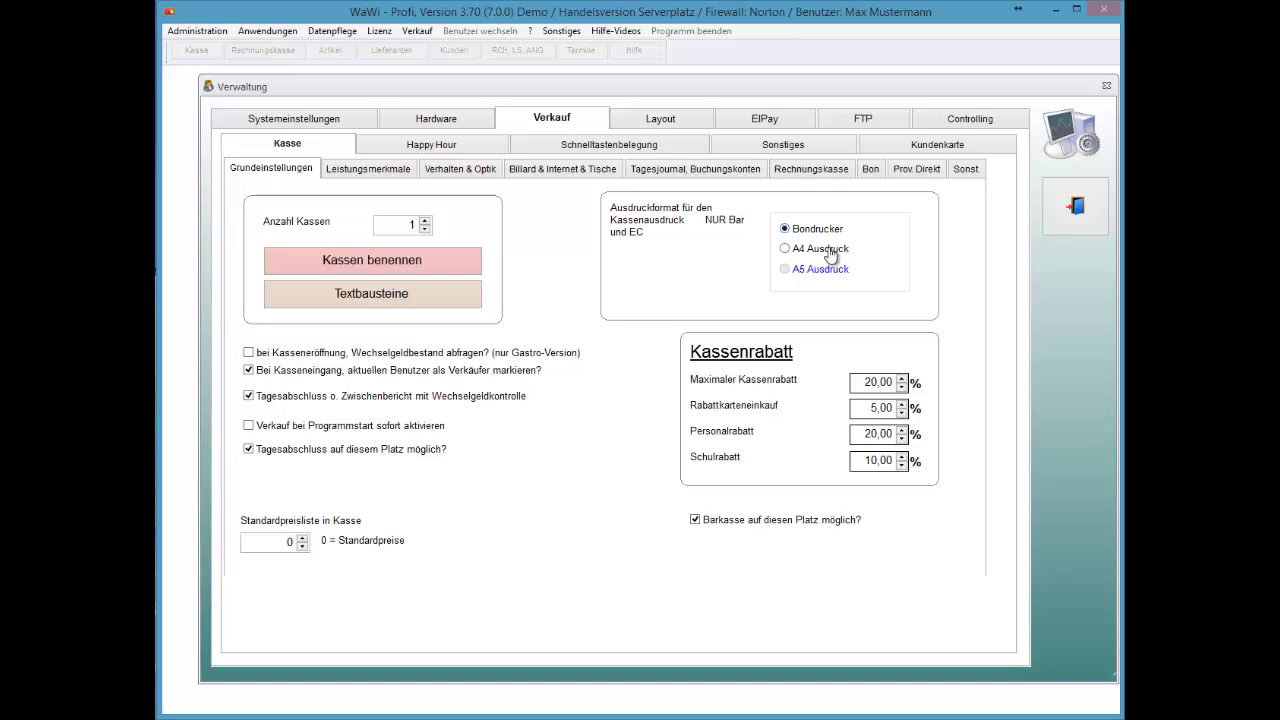
click(829, 250)
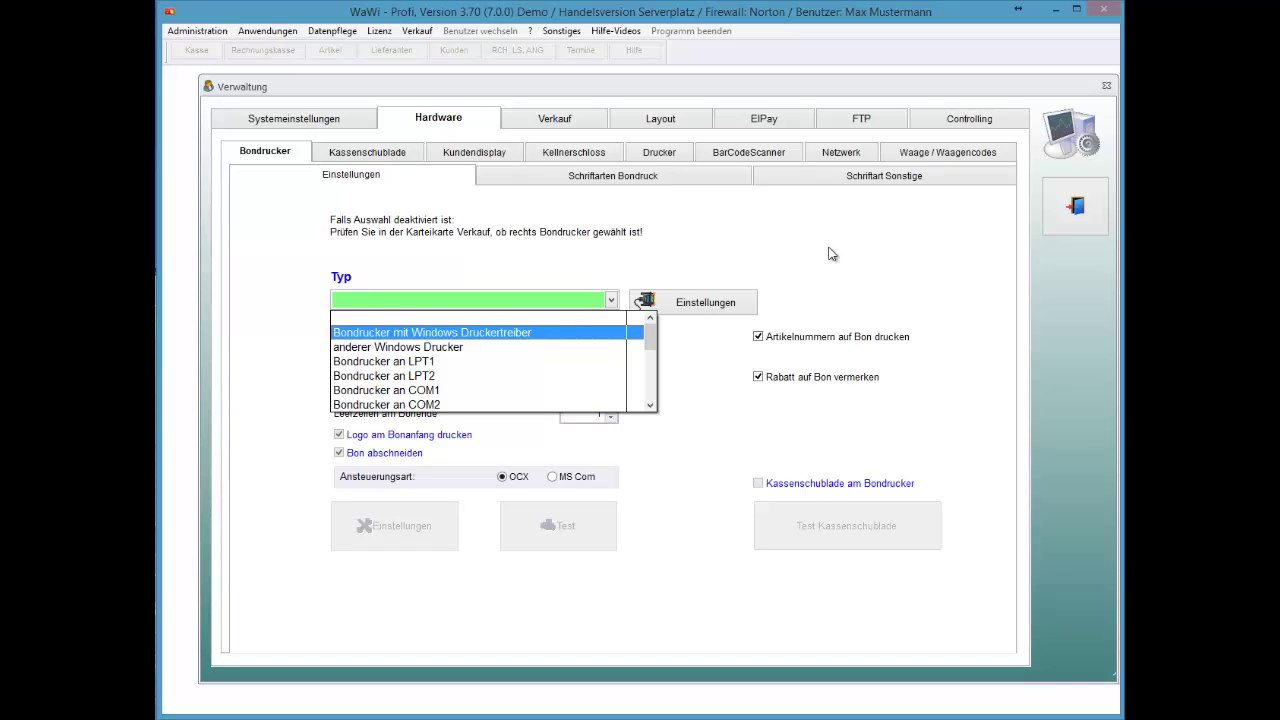
- Set the receipt printer type to Bondrucker mit Windows Druckertreiber and look through the available printer drivers
key(Return)
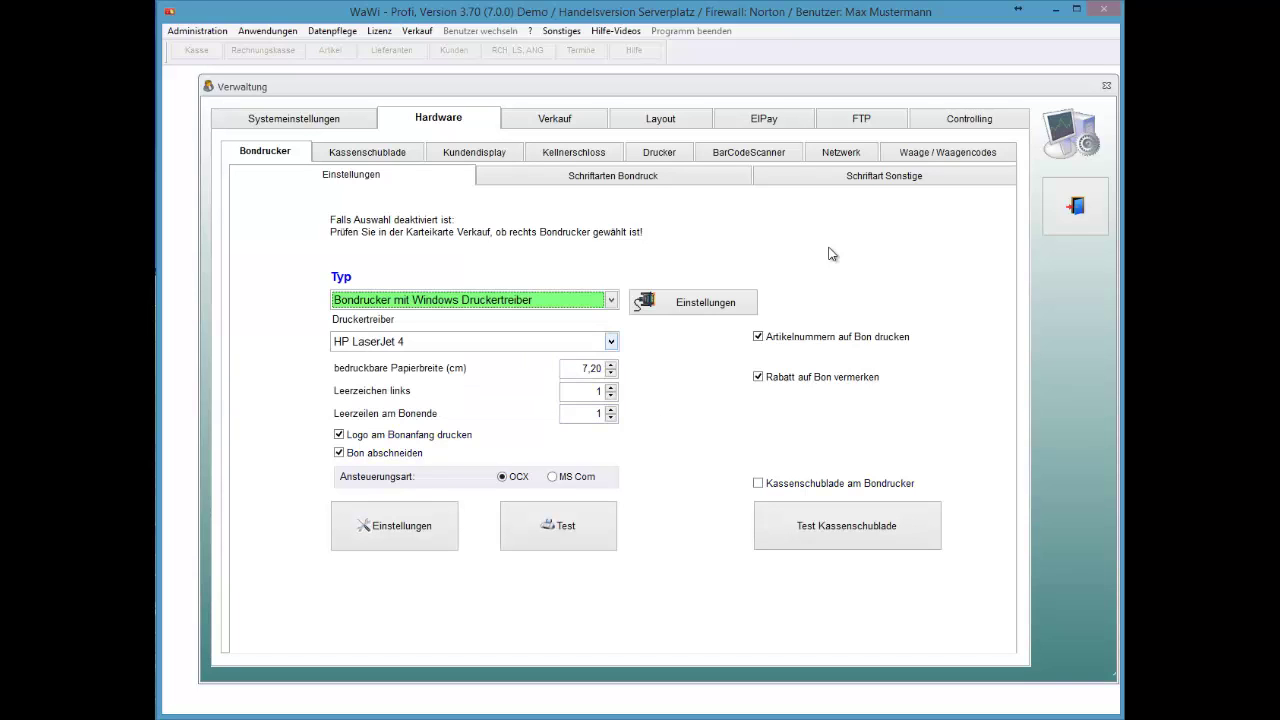
click(611, 341)
drag(689, 427, 689, 419)
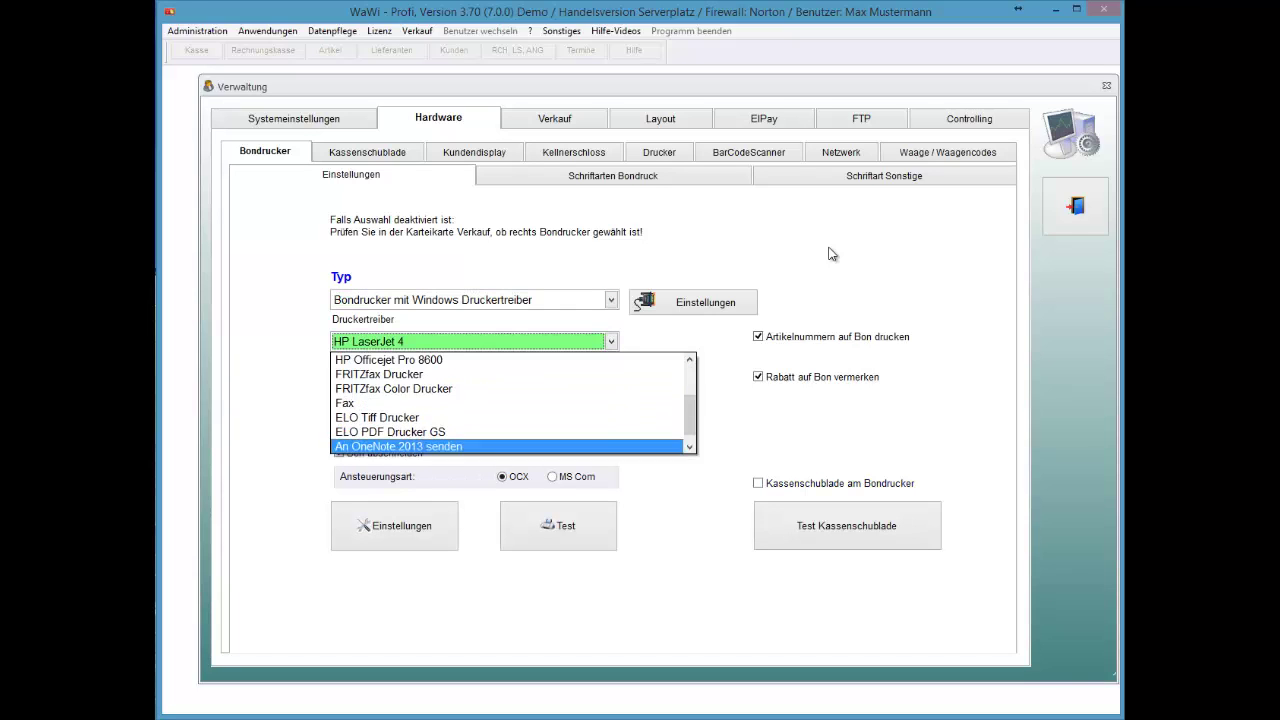
scroll(828, 253, up, 2)
scroll(828, 253, down, 2)
key(Down)
key(Page_Up)
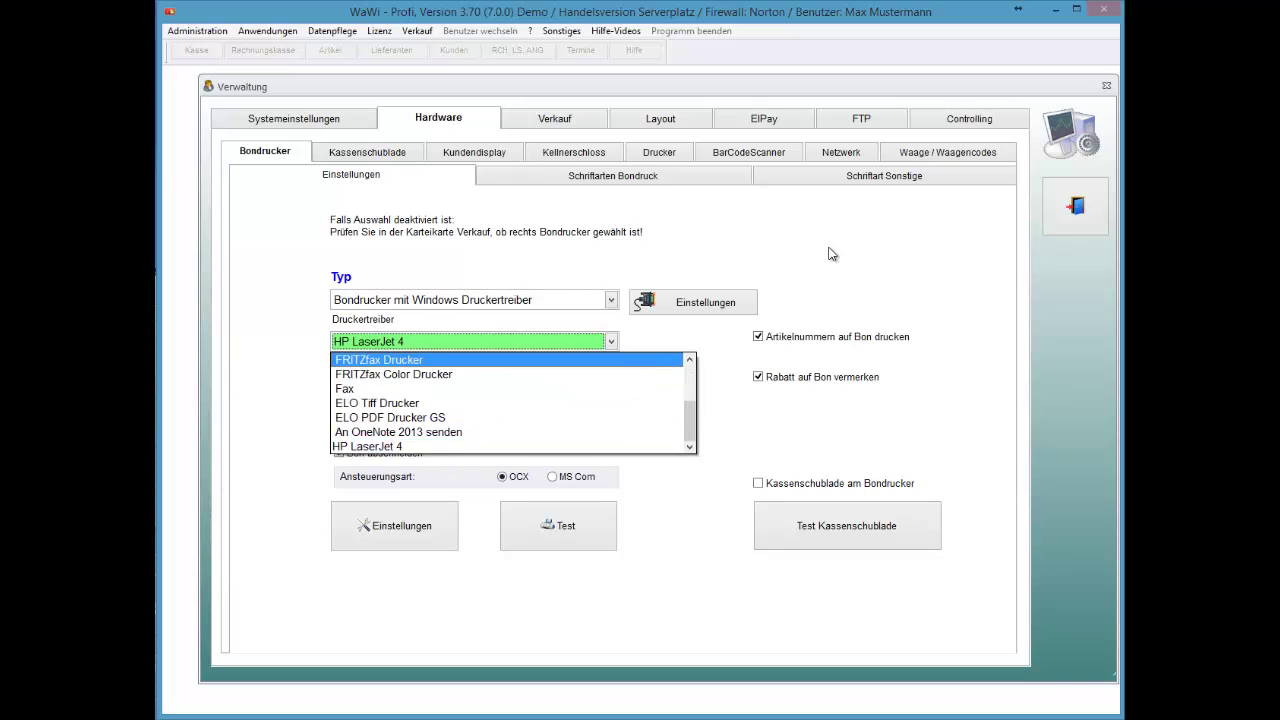
key(Escape)
key(shift+Tab)
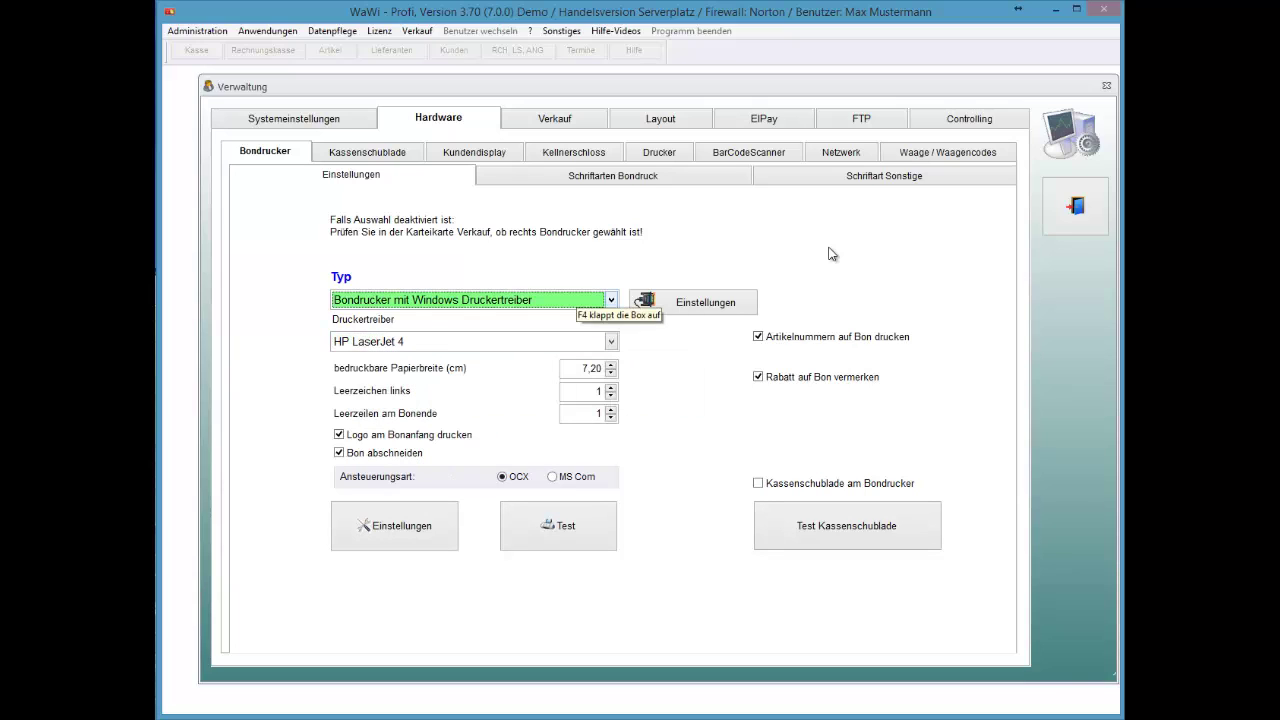
- Set the receipt printer type to Bondrucker an COM3
key(F4)
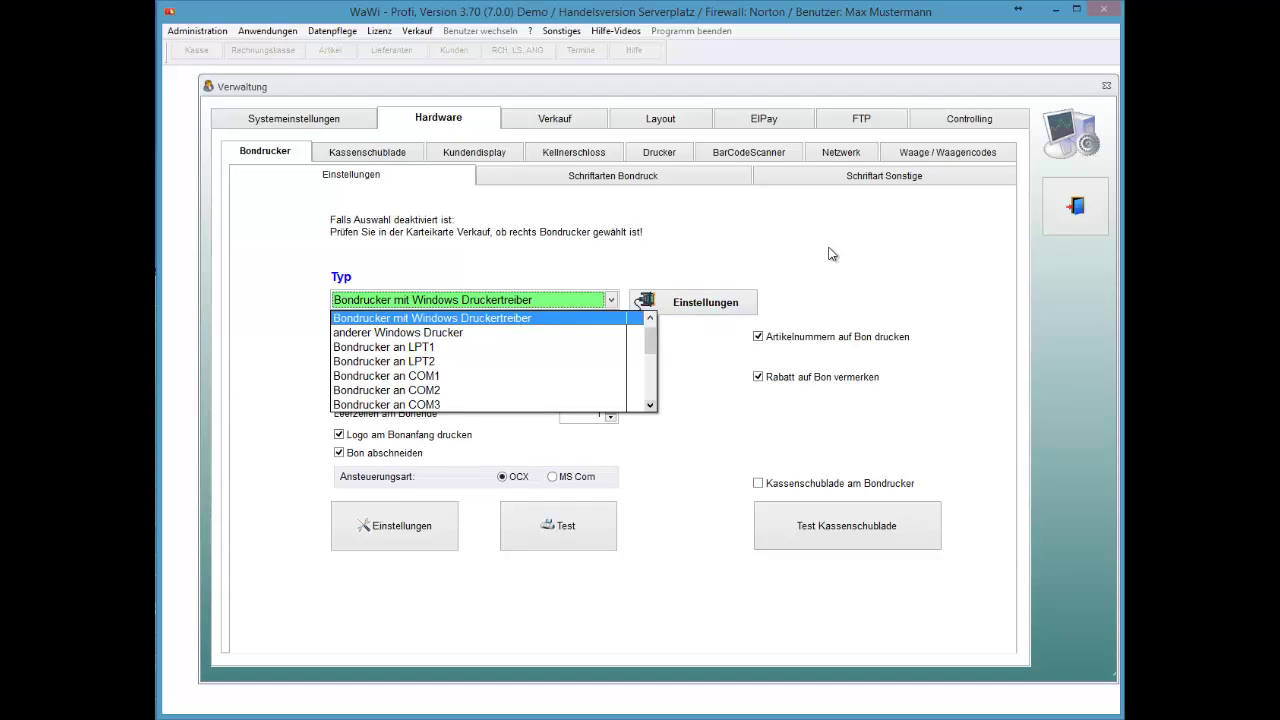
key(Down)
key(Down)
key(Down)
key(Down)
key(Down)
key(Down)
key(Down)
key(Up)
key(Up)
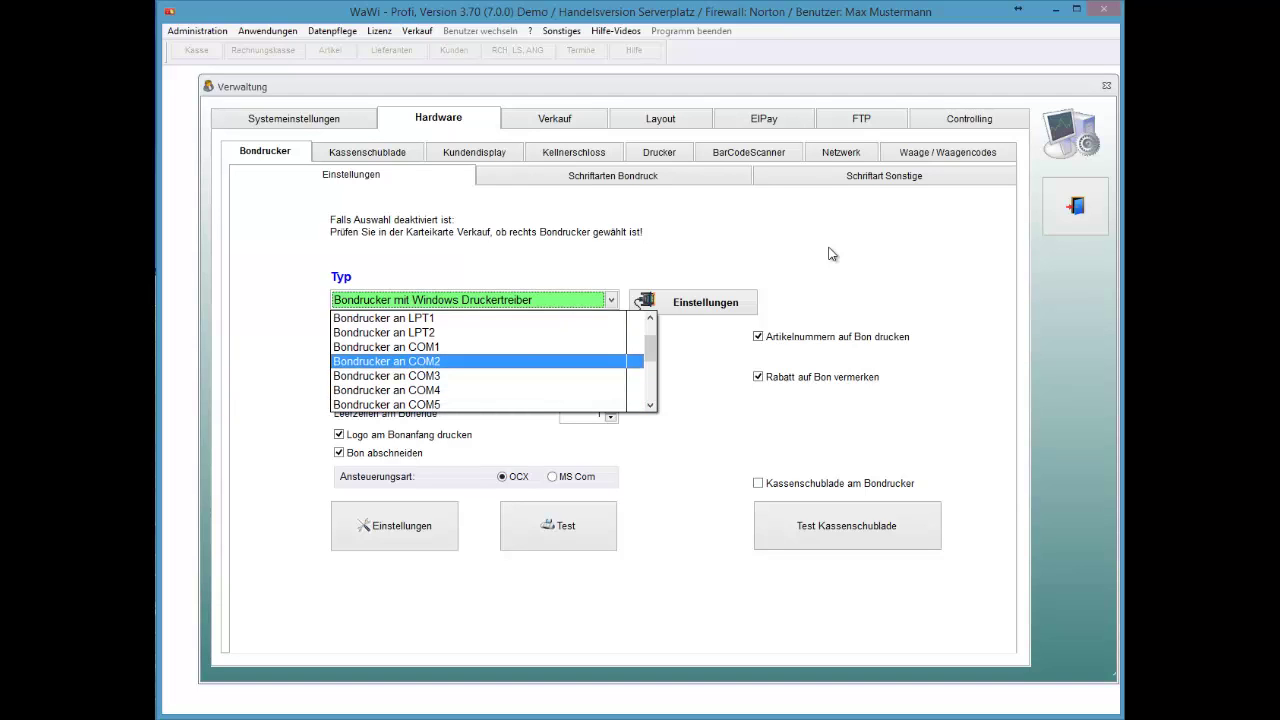
key(Down)
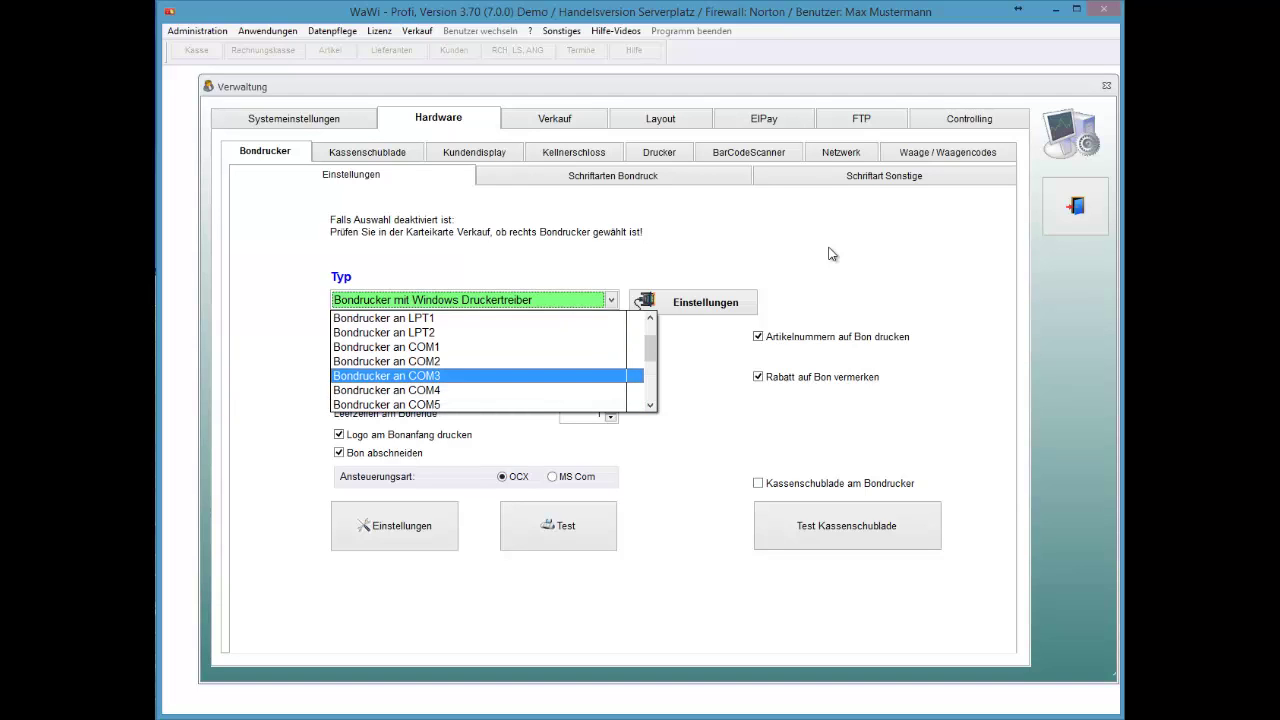
key(Return)
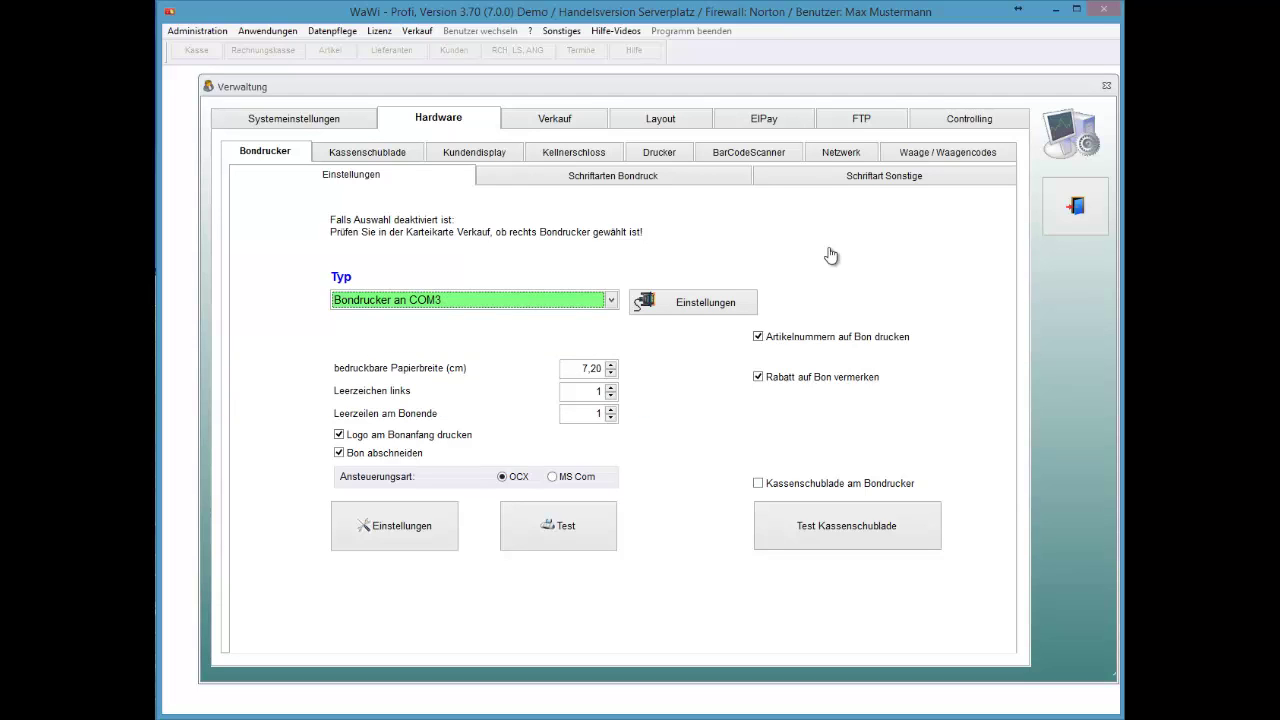
- Examine the COM and LPT ports in the Windows Device Manager, closing its windows when finished
key(super+e)
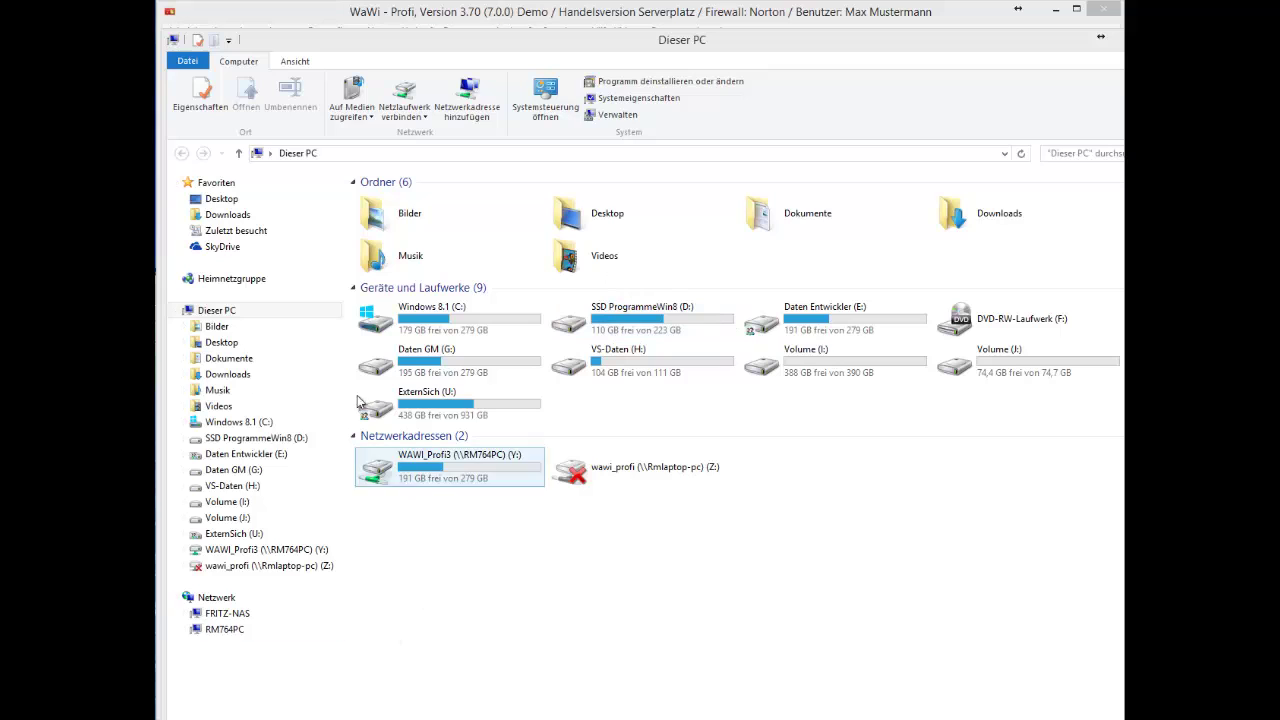
click(216, 312)
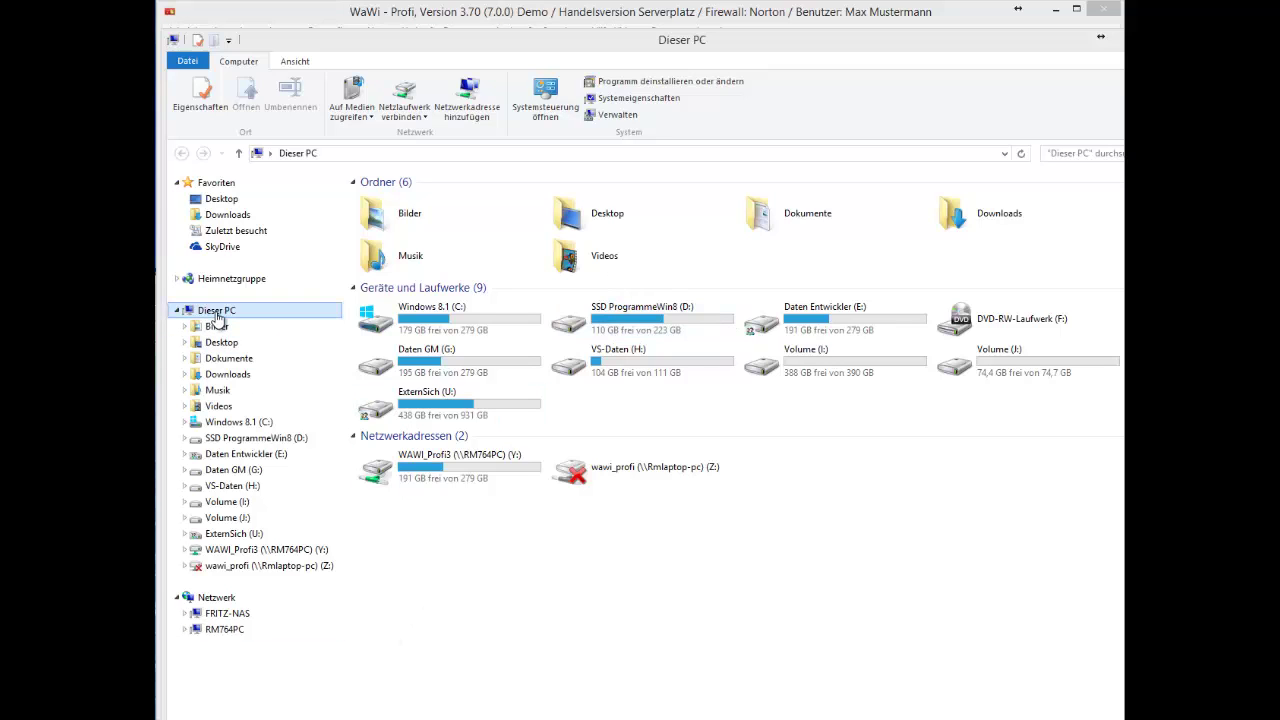
right_click(217, 316)
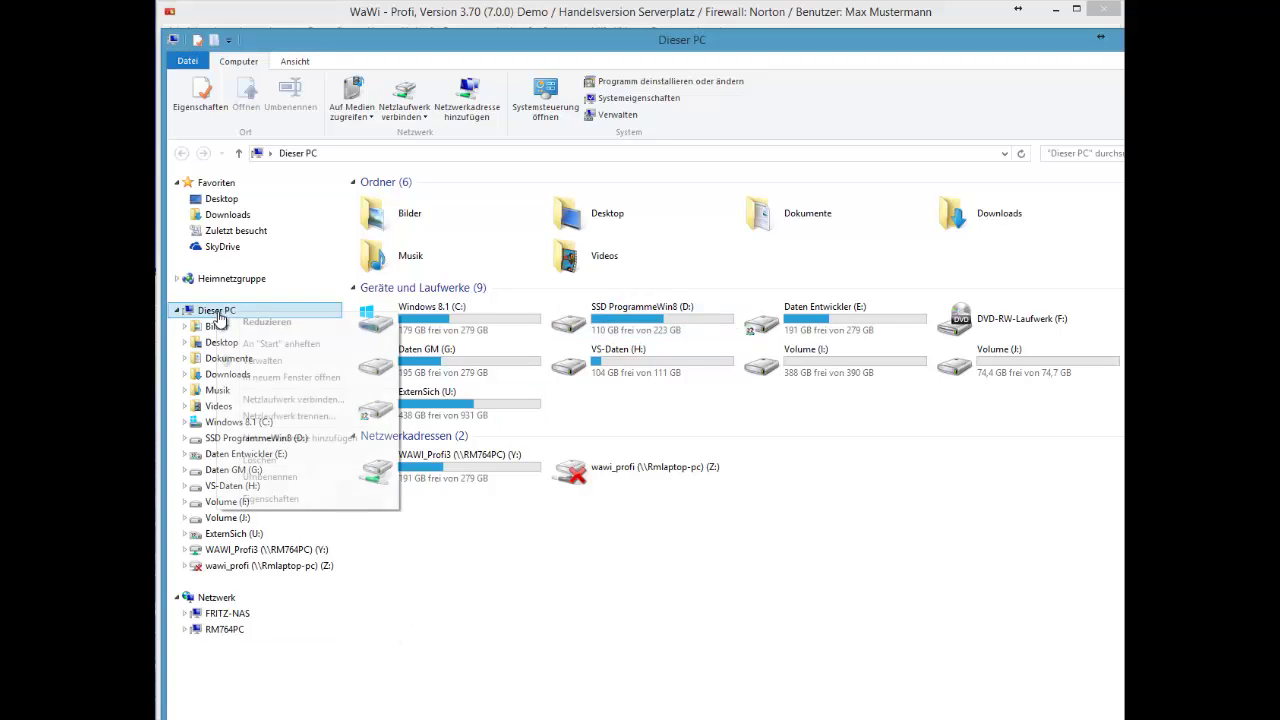
click(270, 498)
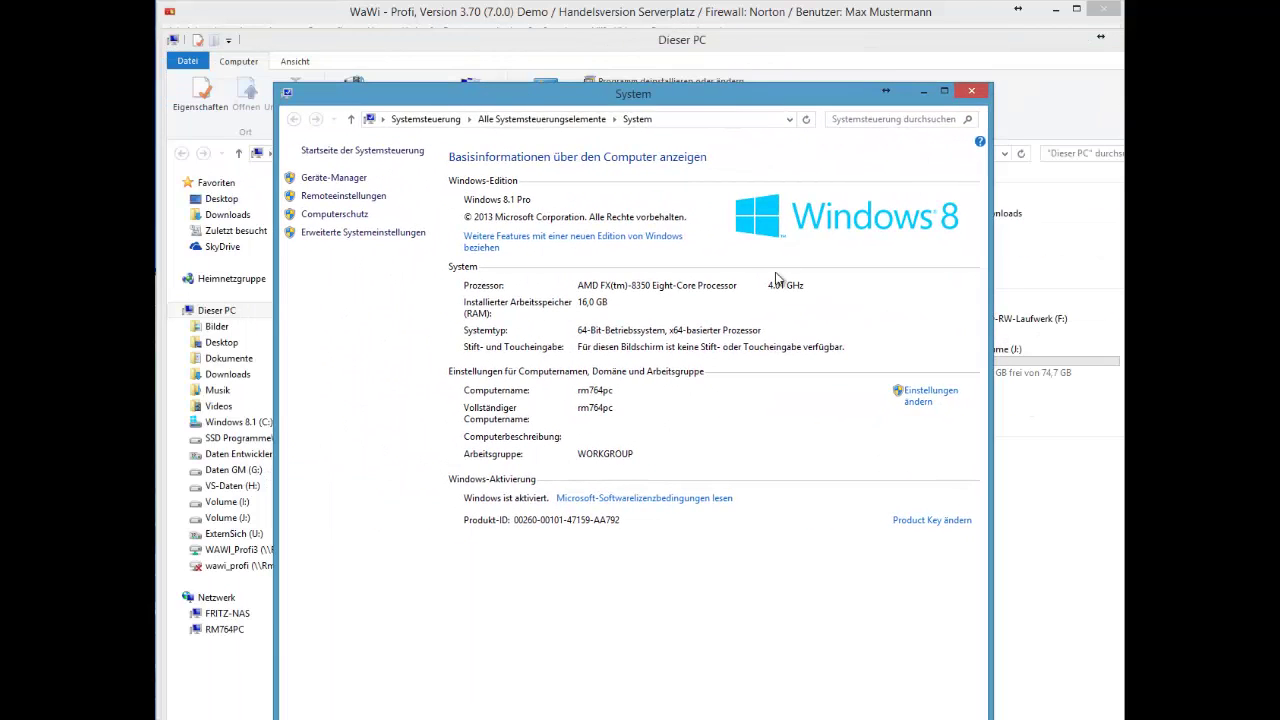
click(318, 178)
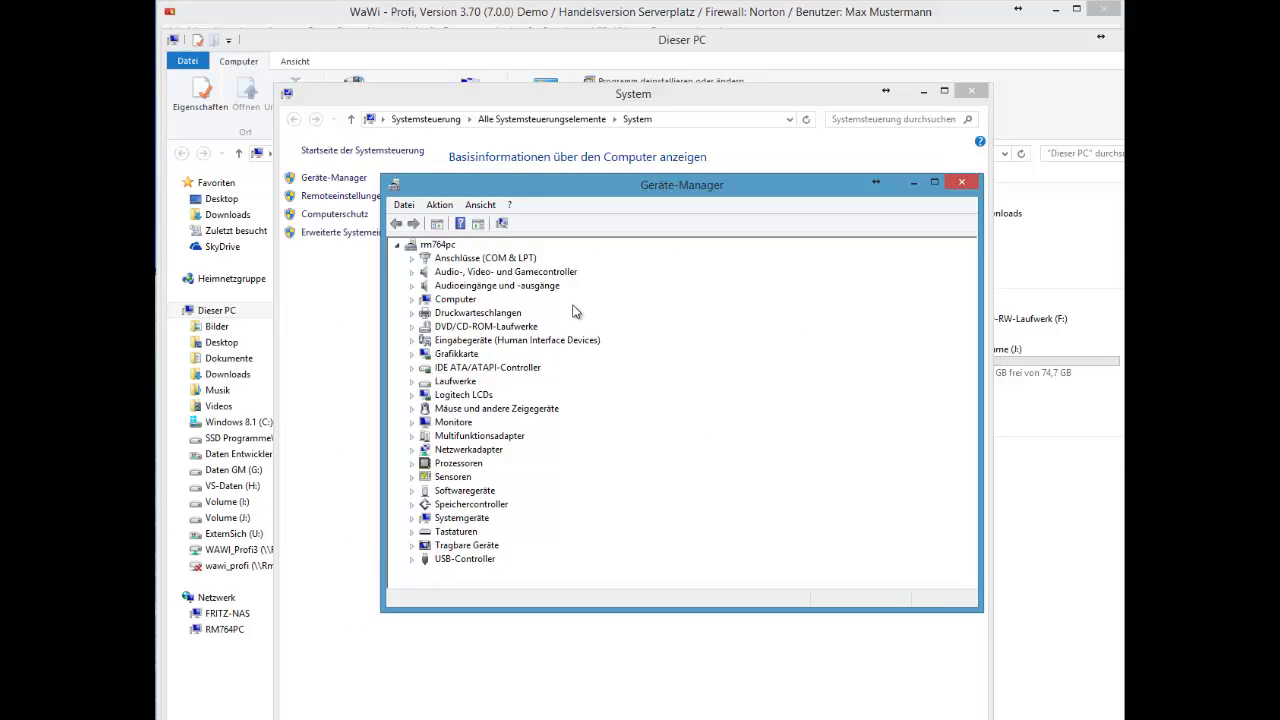
key(Right)
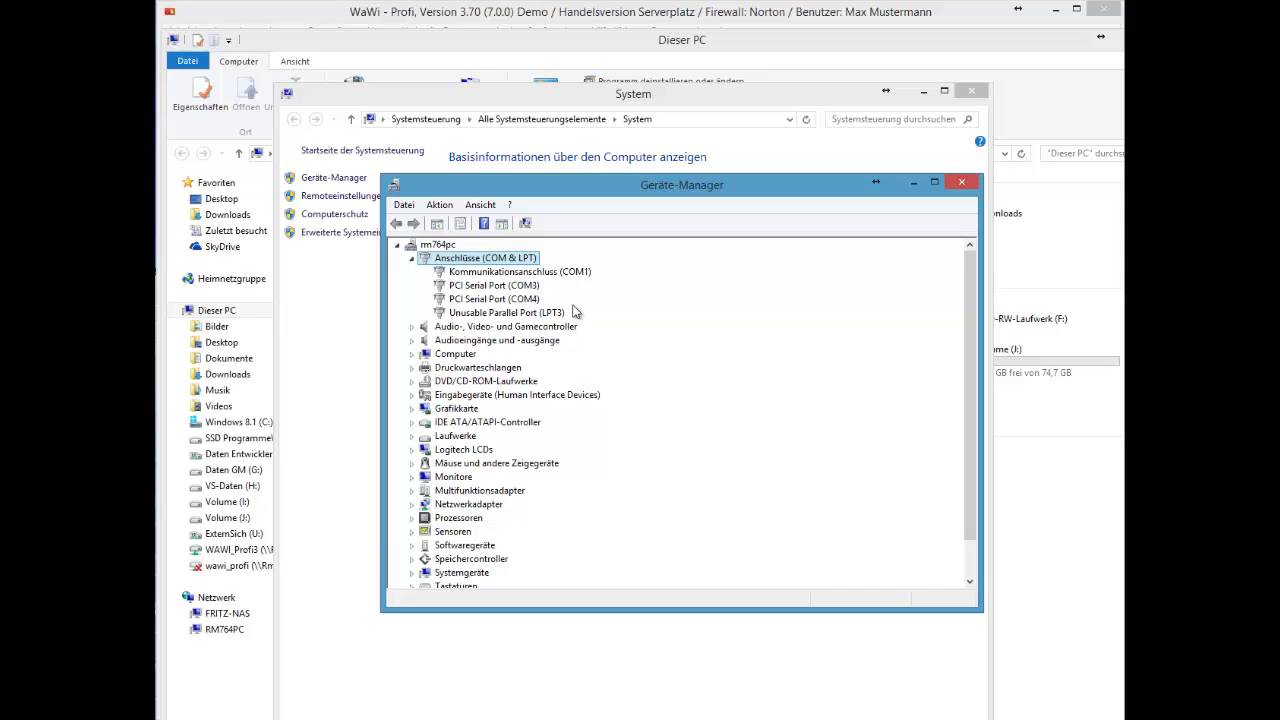
click(961, 181)
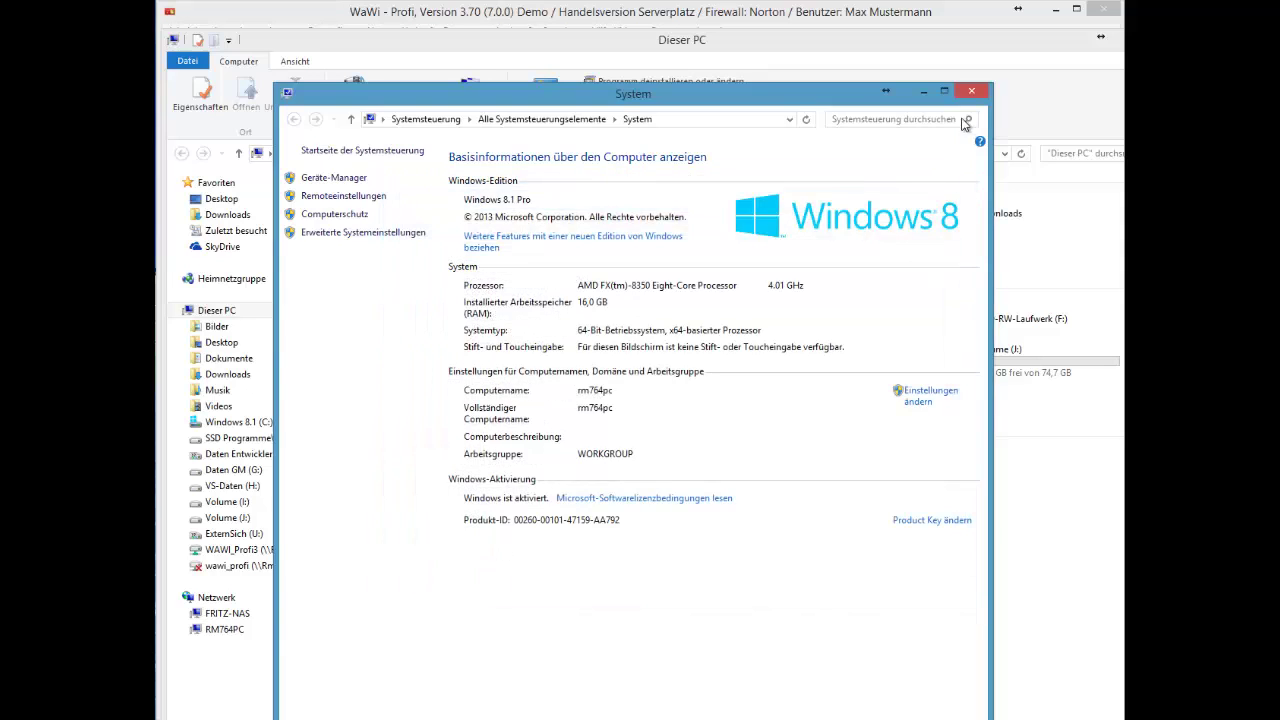
click(971, 91)
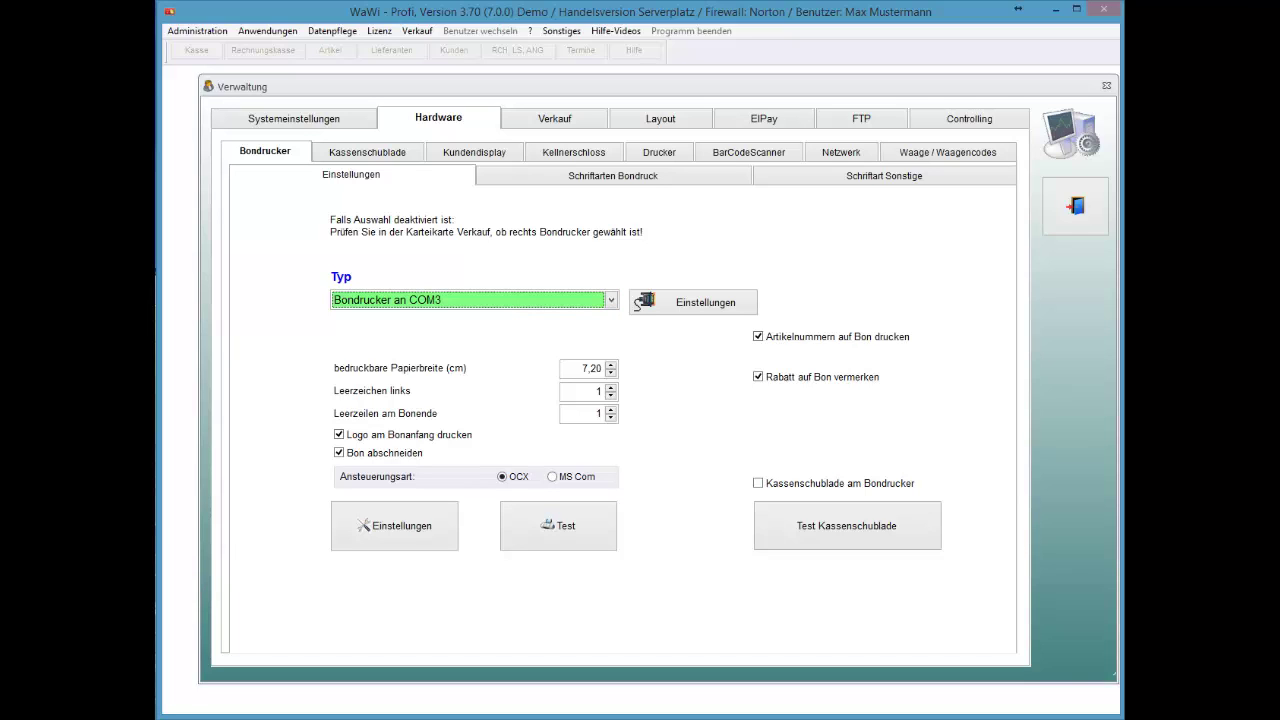
- Open the control character settings of the COM3 receipt printer and examine the barcode height, width and print lines
click(395, 525)
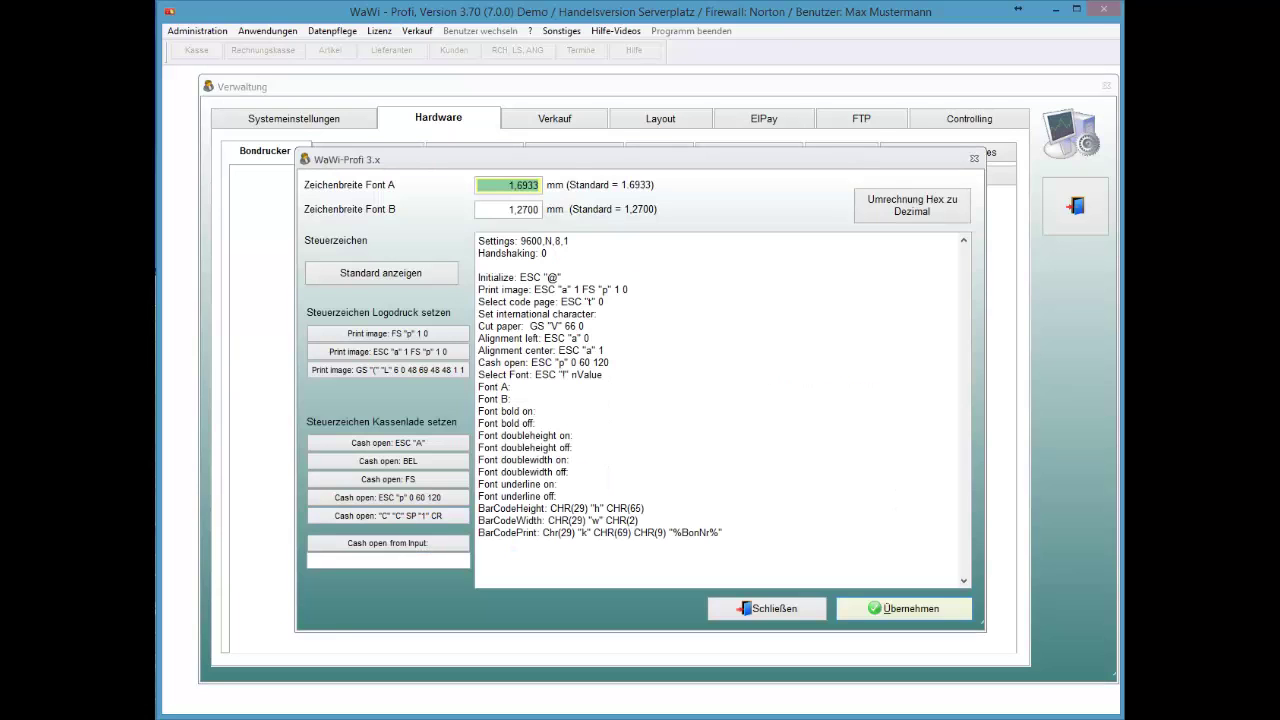
drag(722, 532, 478, 508)
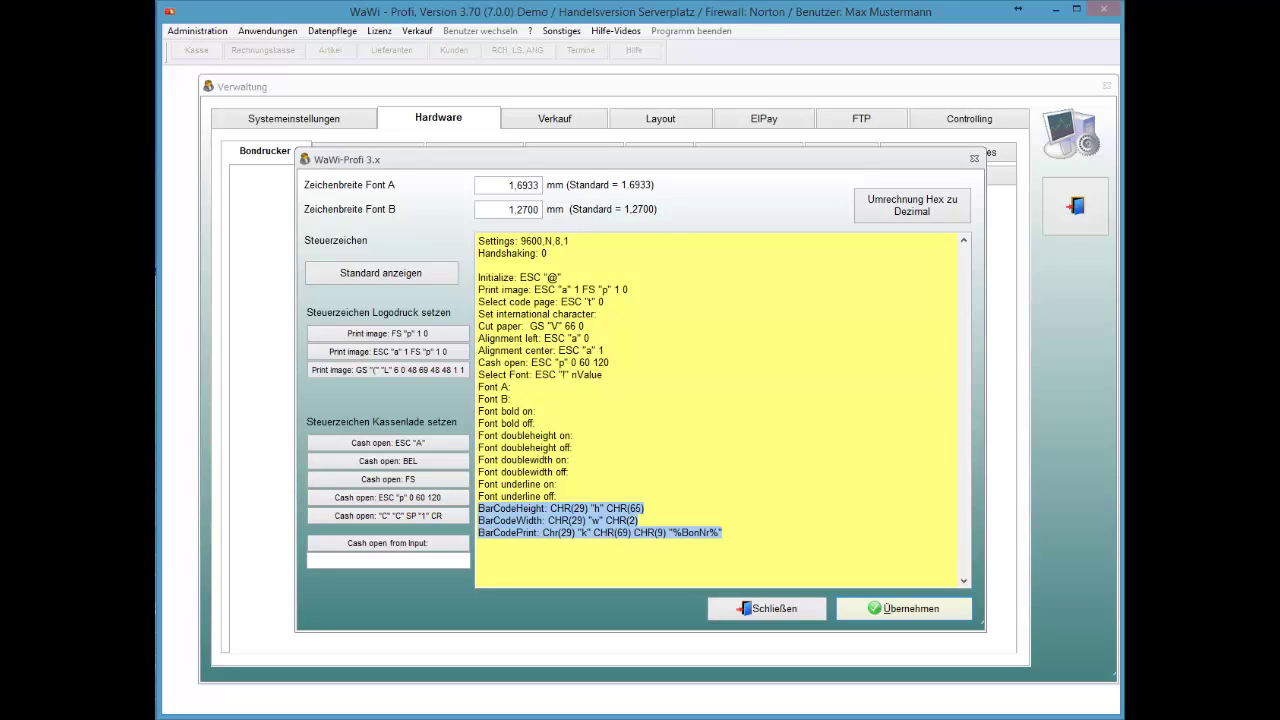
click(478, 544)
drag(550, 508, 644, 508)
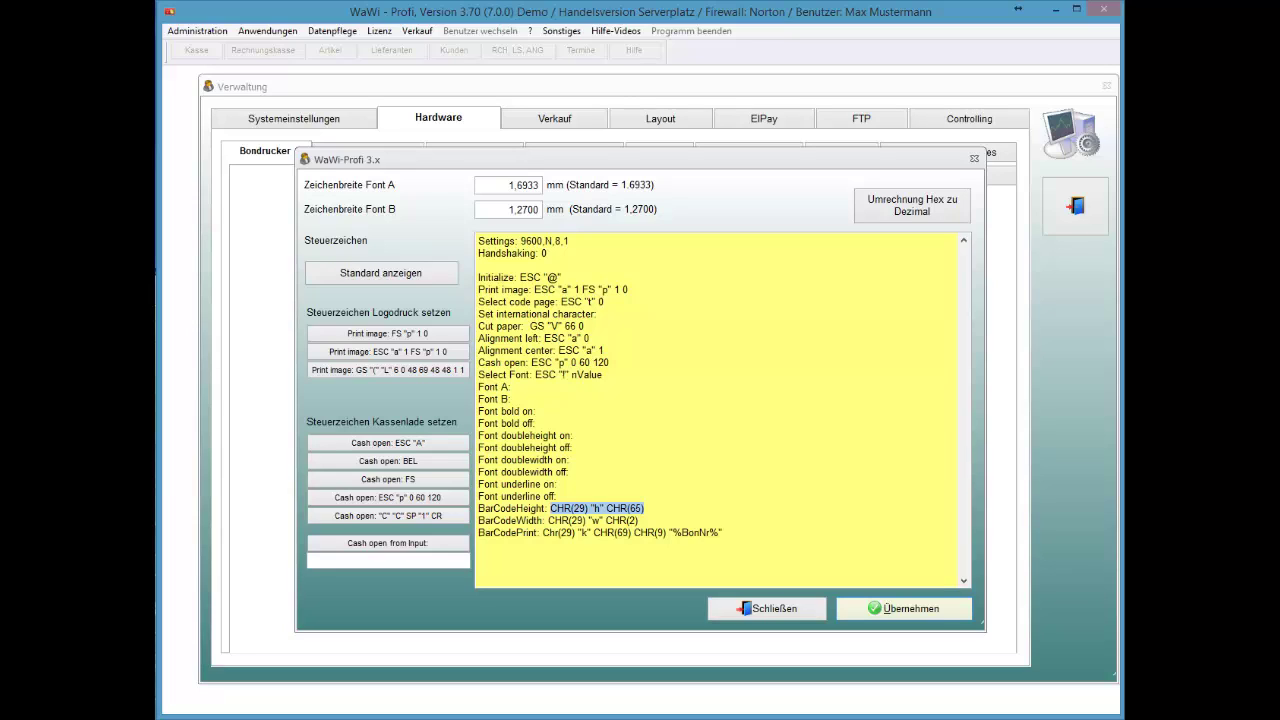
- Delete the BarCodeHeight, BarCodeWidth and BarCodePrint lines from the control characters
drag(722, 532, 478, 508)
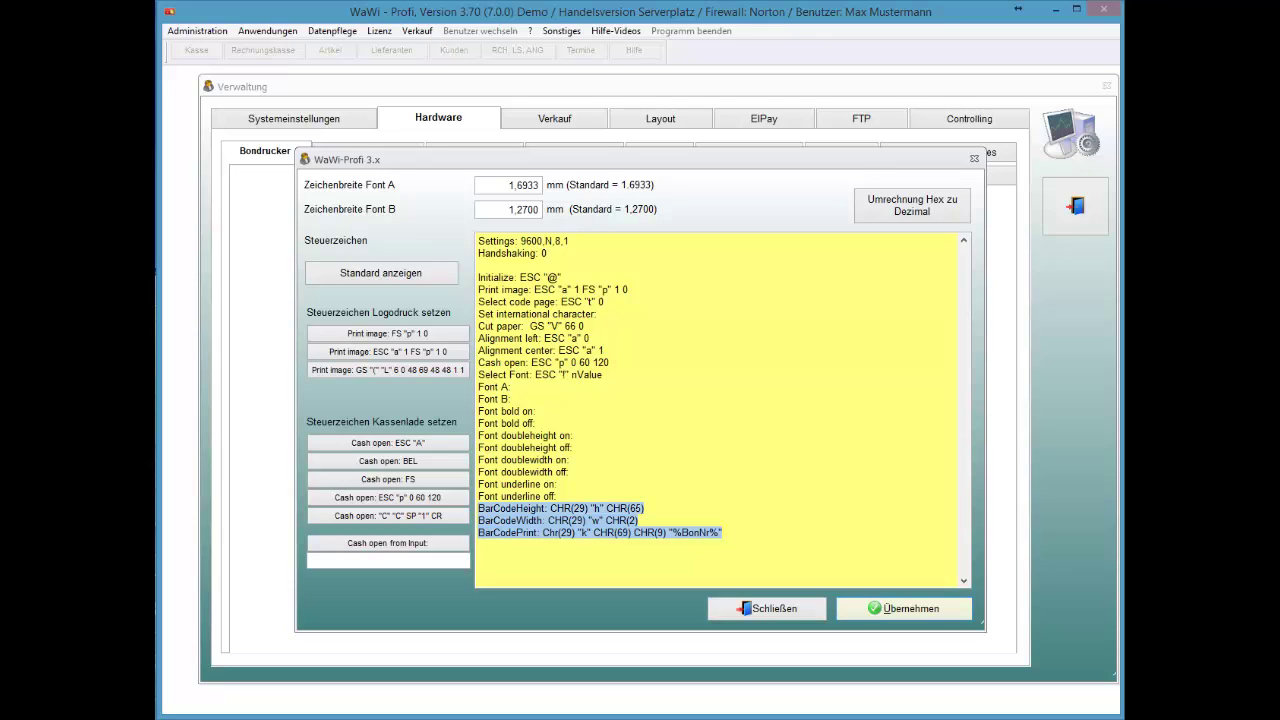
key(BackSpace)
key(BackSpace)
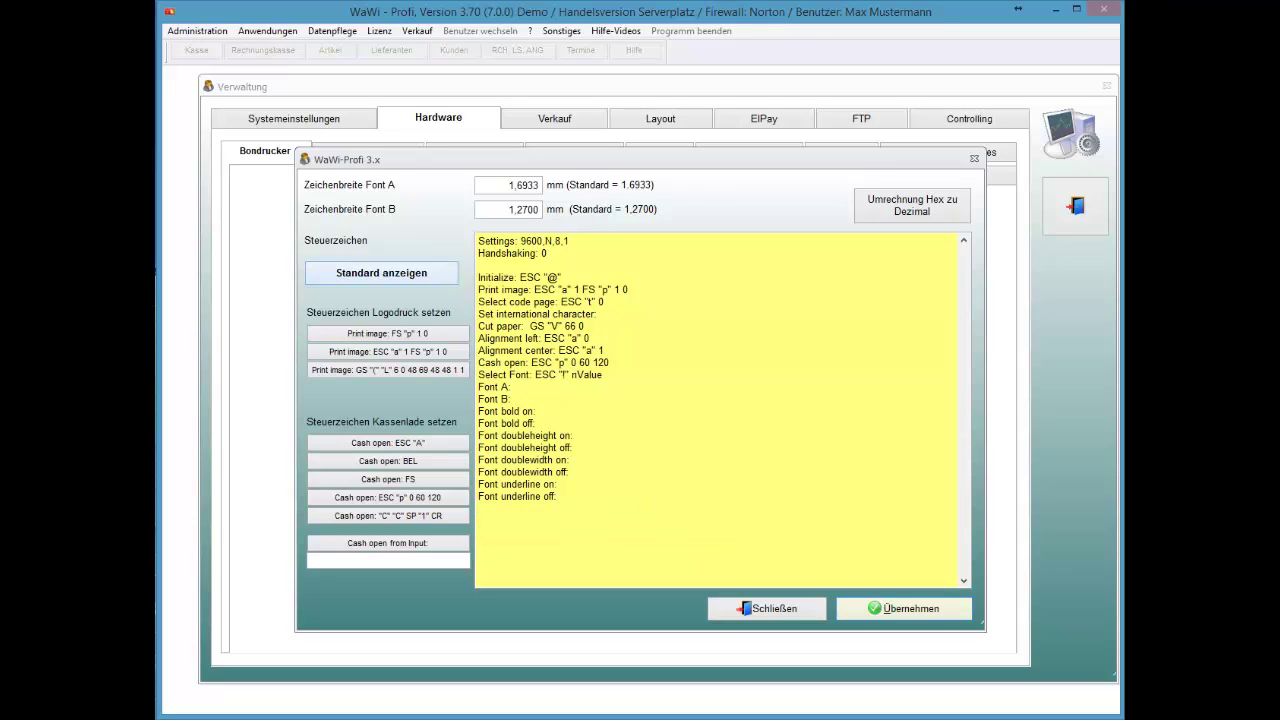
- Load the standard control characters and overwrite the existing values with them
click(381, 273)
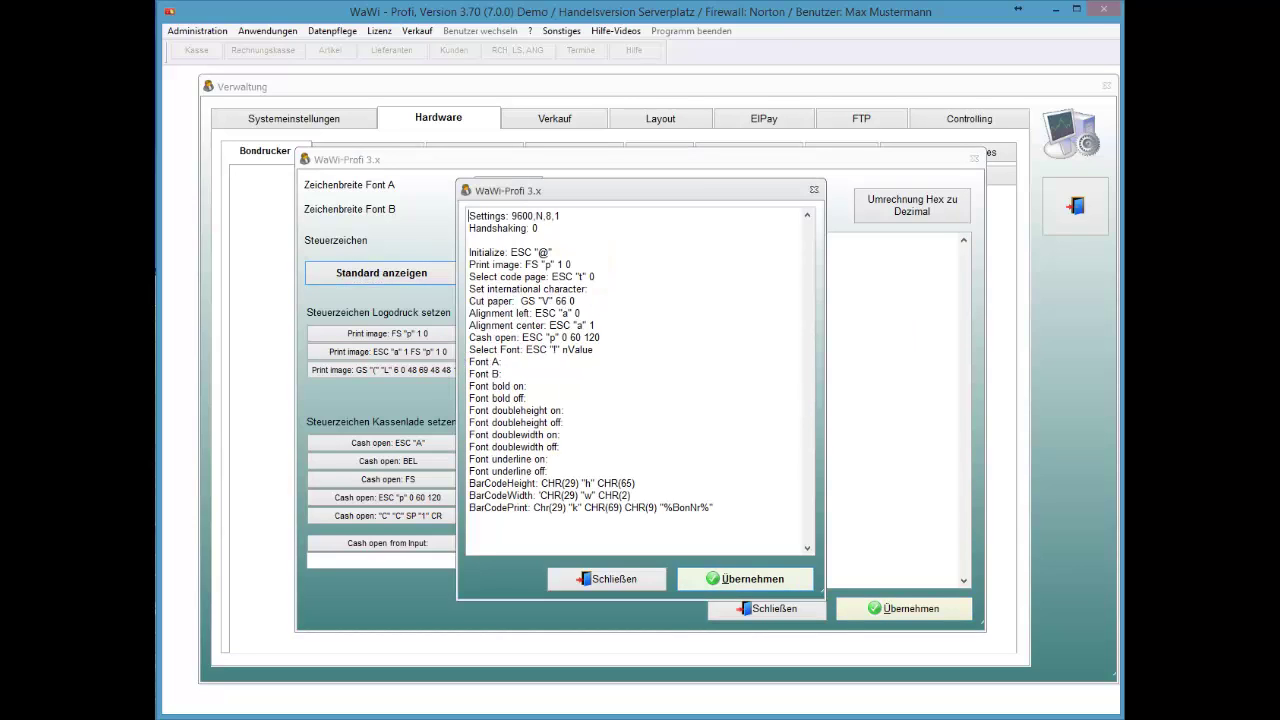
click(745, 579)
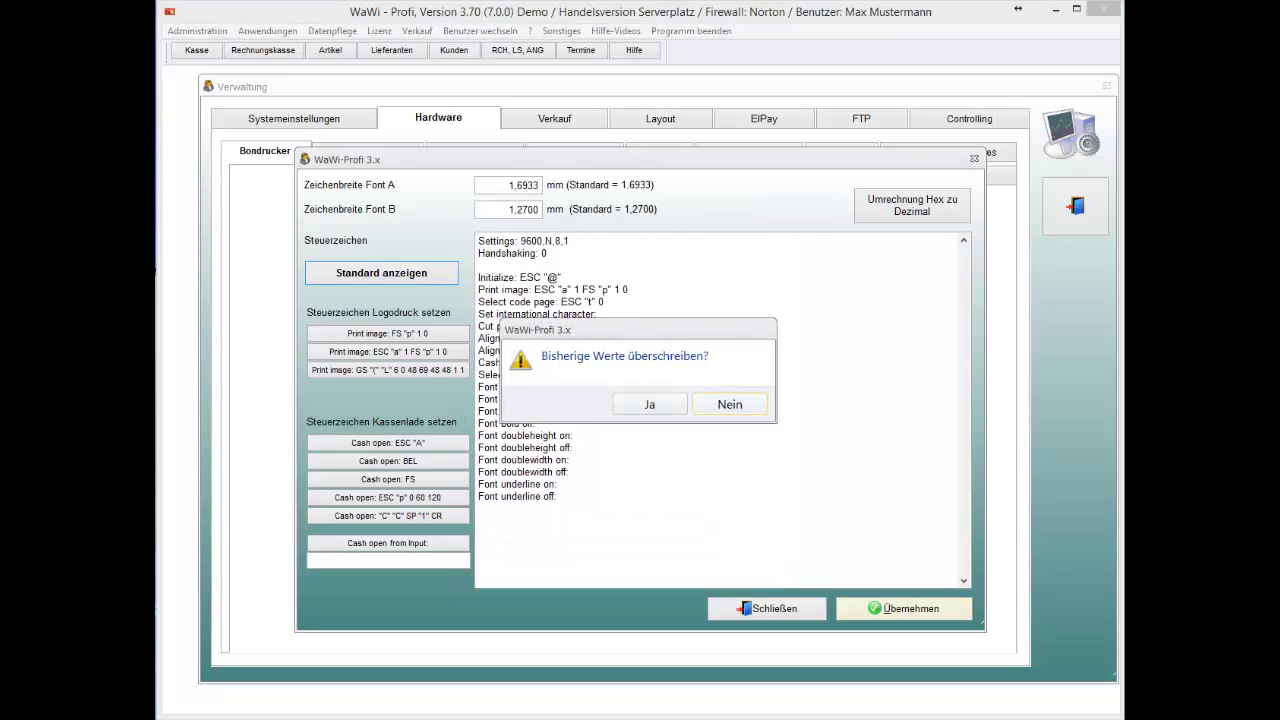
click(649, 403)
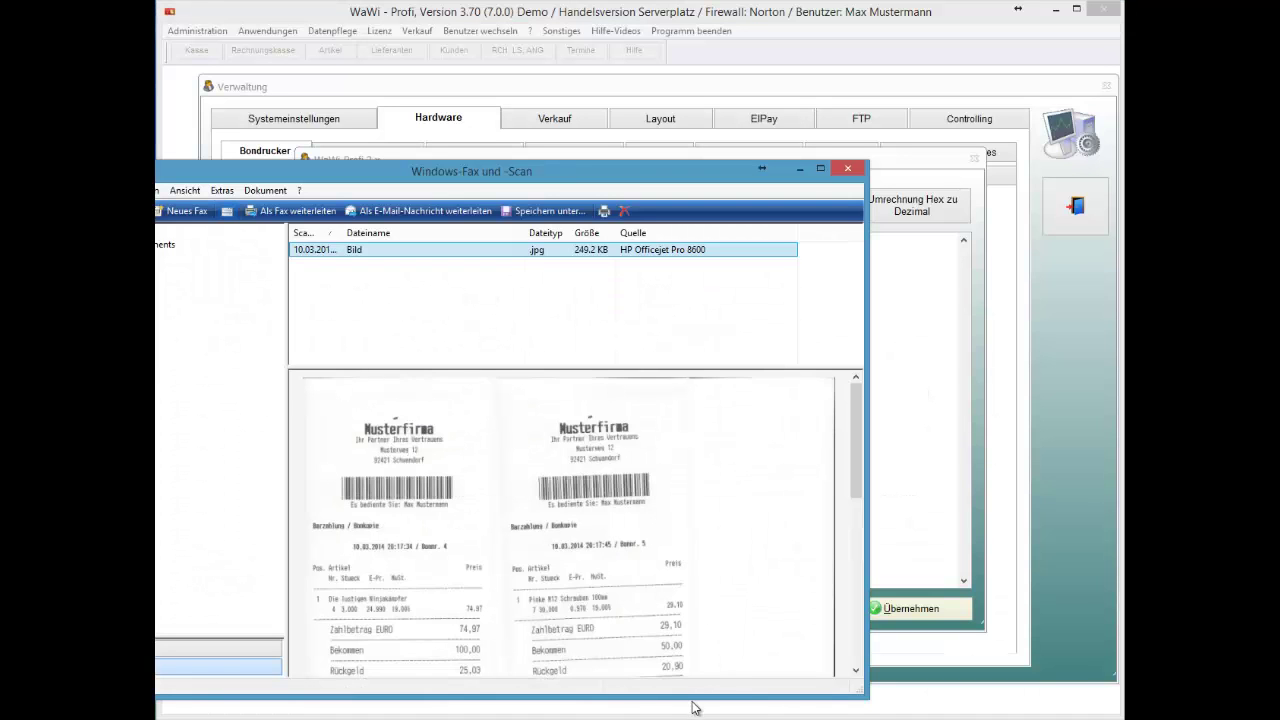
- Shrink and move the Windows-Fax und -Scan window to examine the scanned receipts' barcodes beside the barcode control lines
drag(695, 692, 699, 494)
drag(625, 178, 732, 88)
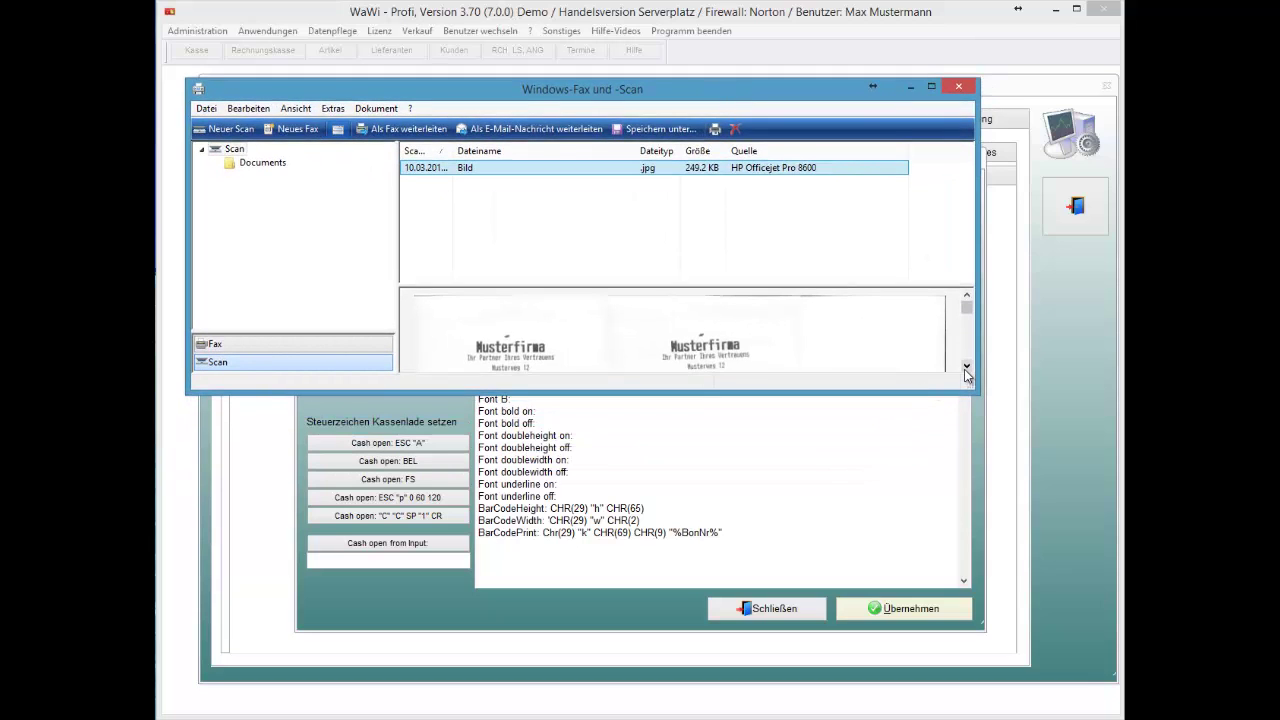
click(966, 369)
click(966, 369)
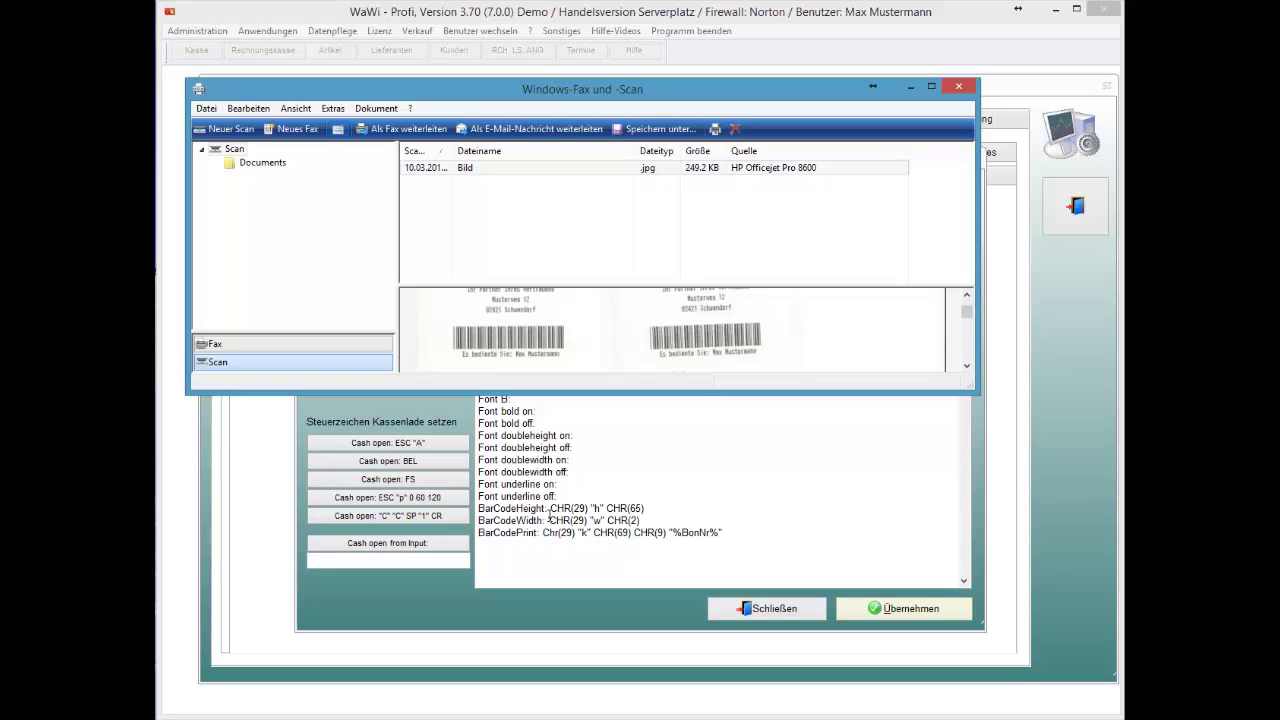
- Set the BarCodeHeight value to CHR(130) and look at the barcodes in the scanned receipt picture
click(632, 508)
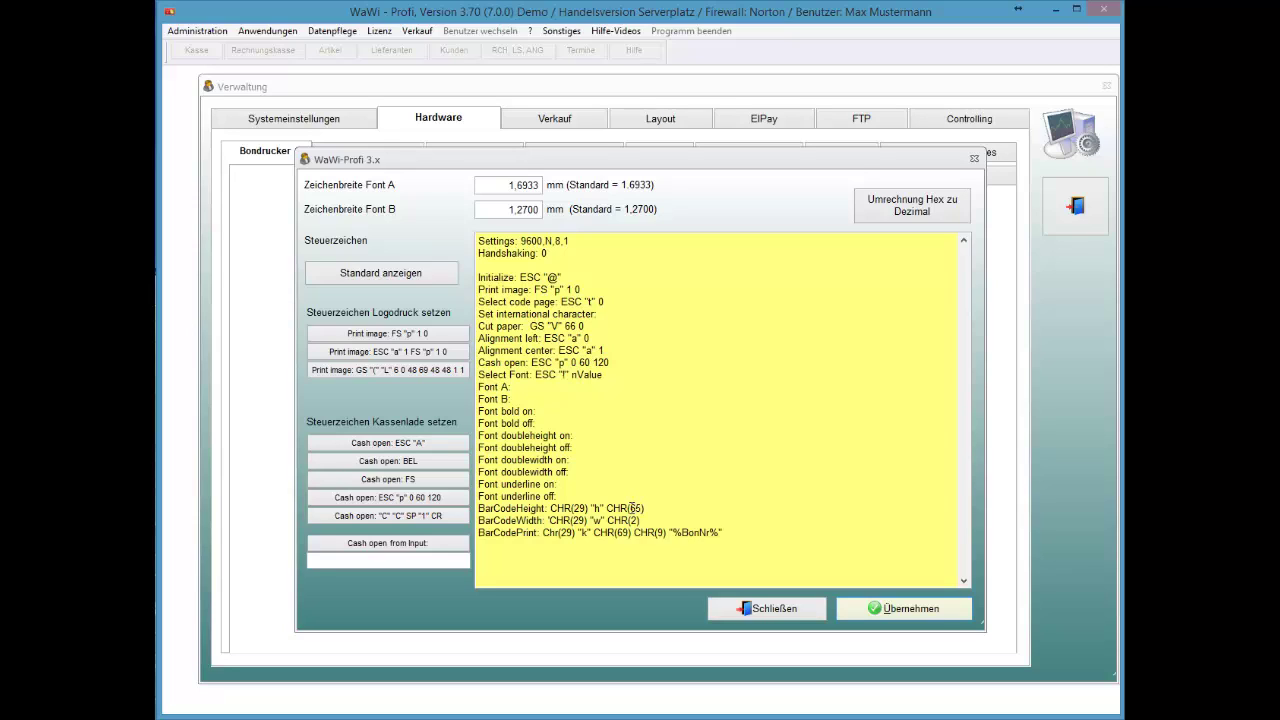
text(1)
key(BackSpace)
text(130)
key(Delete)
key(Delete)
key(alt+Tab)
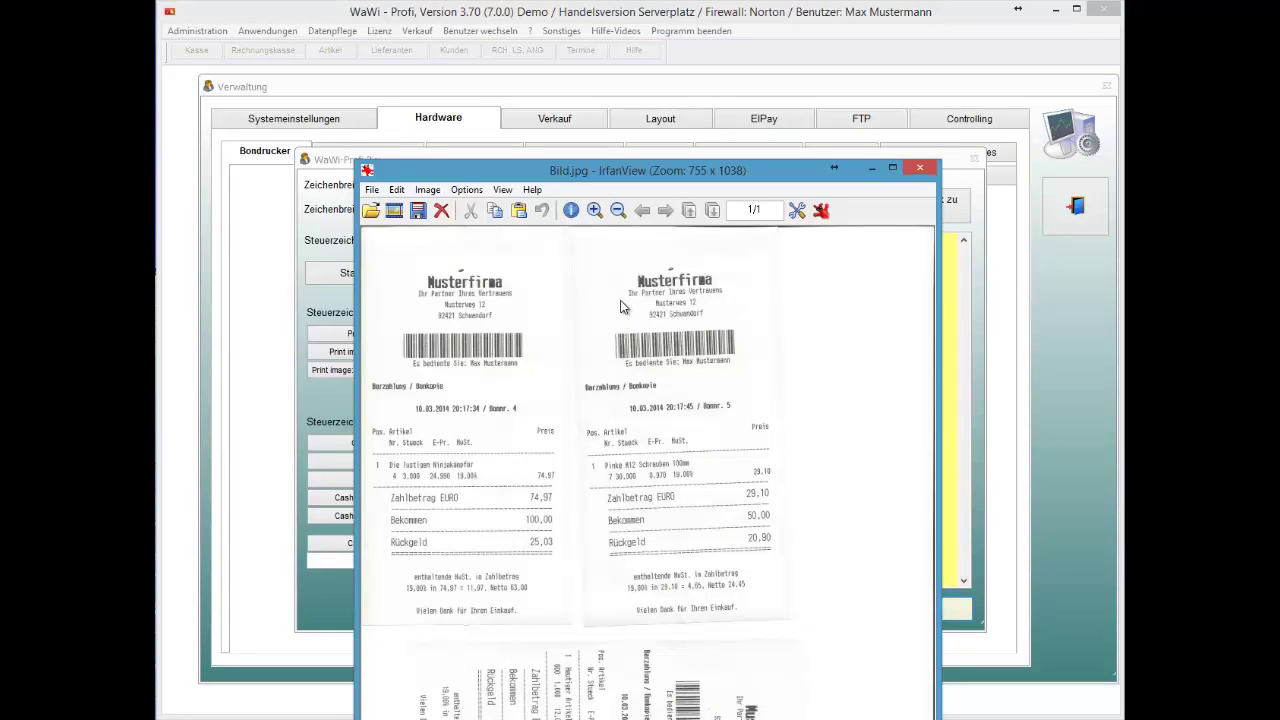
drag(656, 168, 602, 718)
- Set the BarCodeHeight value to CHR(65)
click(632, 509)
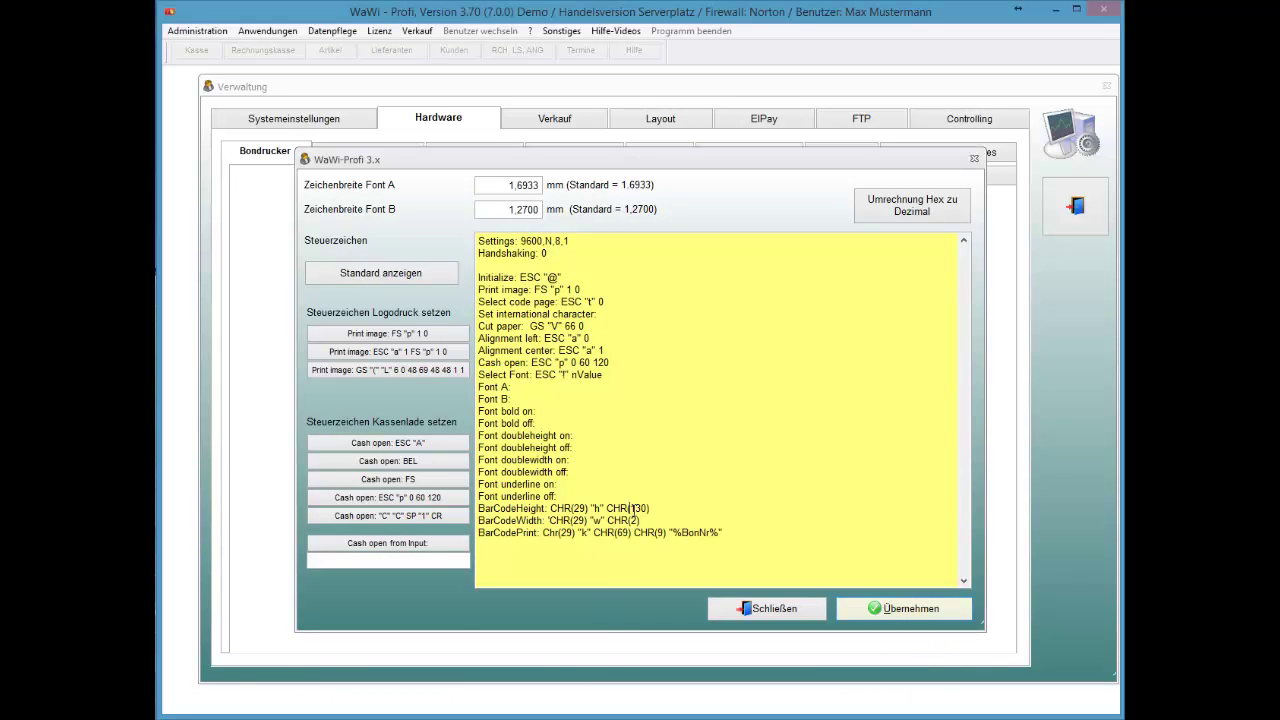
text(65)
key(Delete)
key(Delete)
key(Delete)
- Remove the apostrophe before CHR(29) in the BarCodeWidth line, minimize the receipt picture, and close the control character settings
drag(548, 520, 639, 521)
key(ctrl+End)
key(BackSpace)
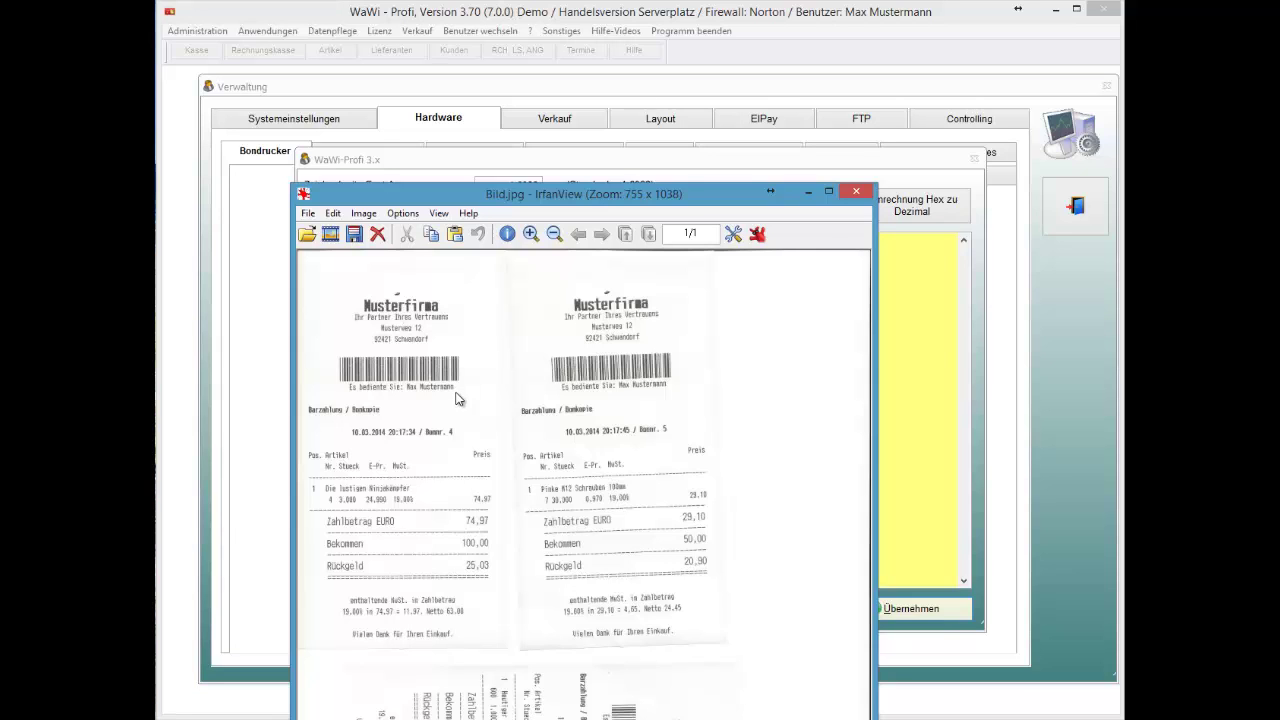
click(807, 193)
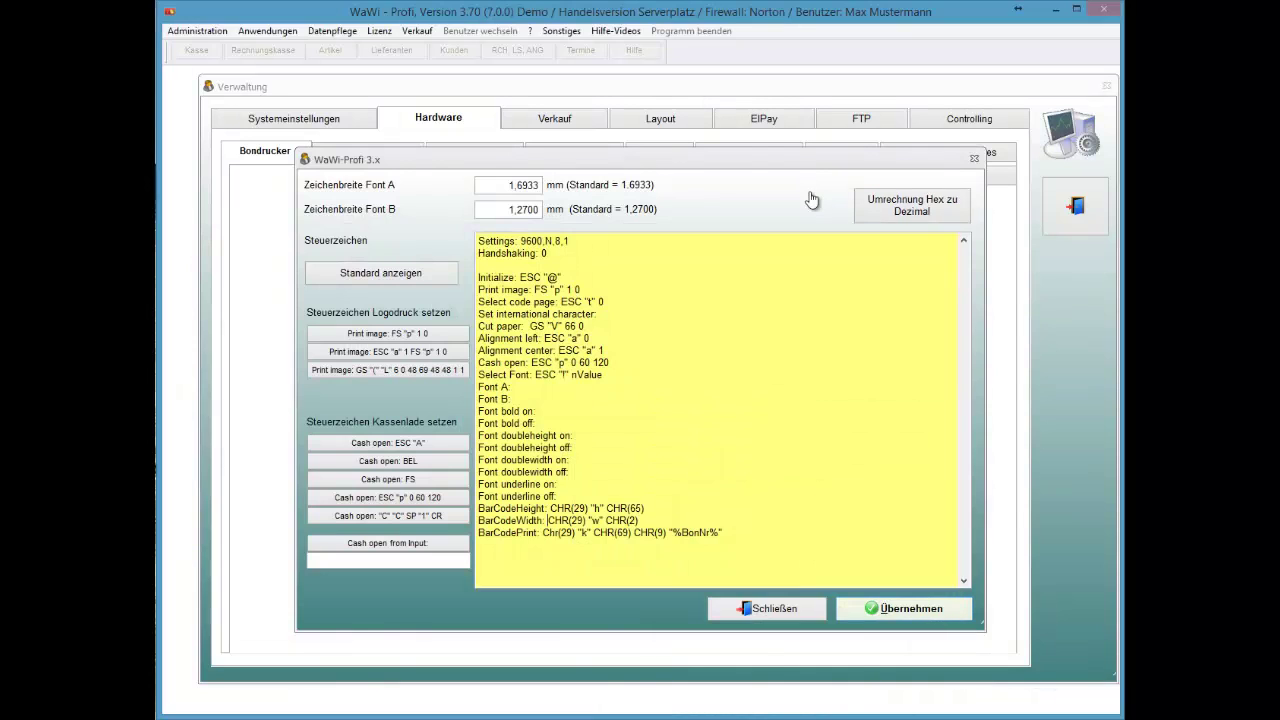
key(Escape)
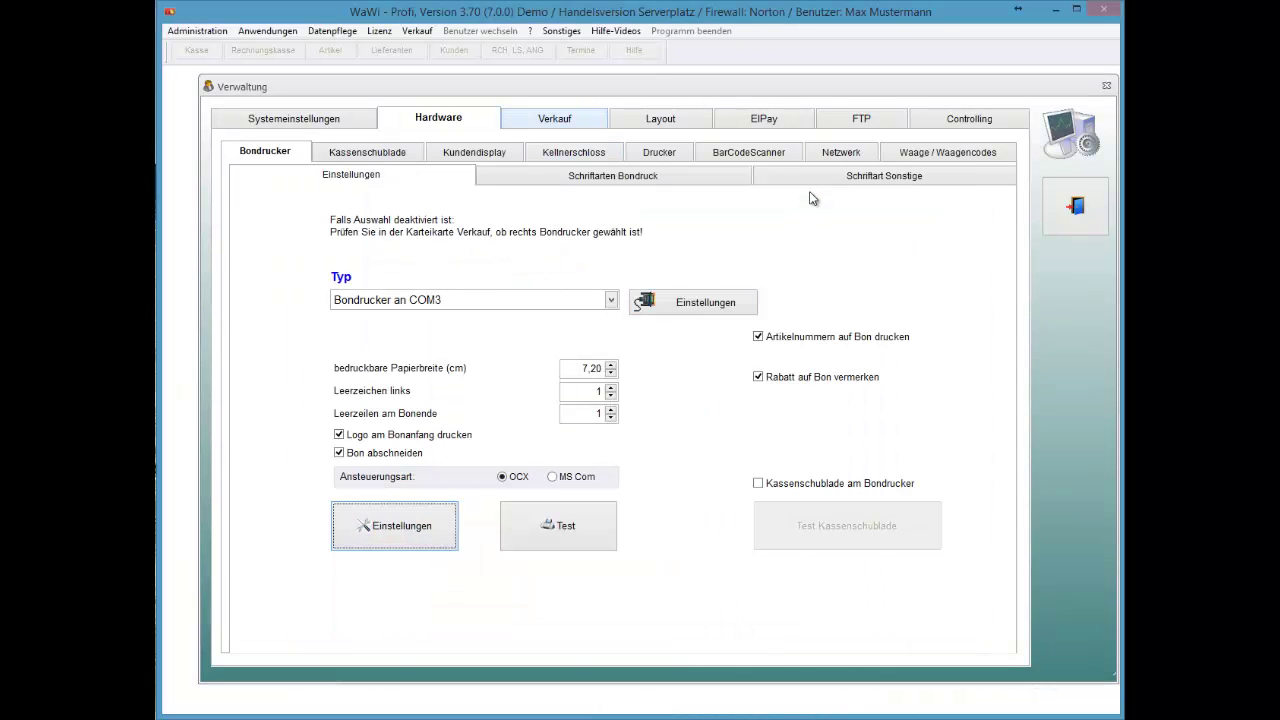
- Switch the Bonnummer als Codebar drucken option off and back on in the Verkauf receipt settings for the cash register
key(ctrl+Tab)
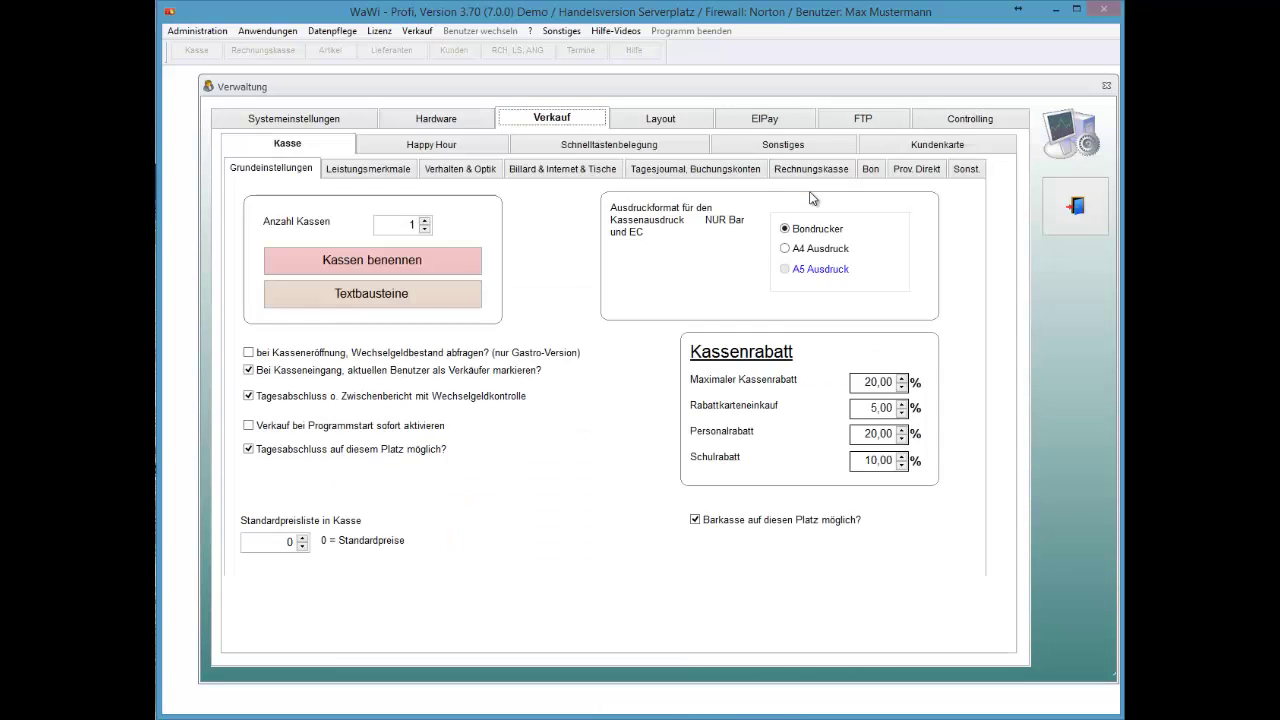
click(869, 168)
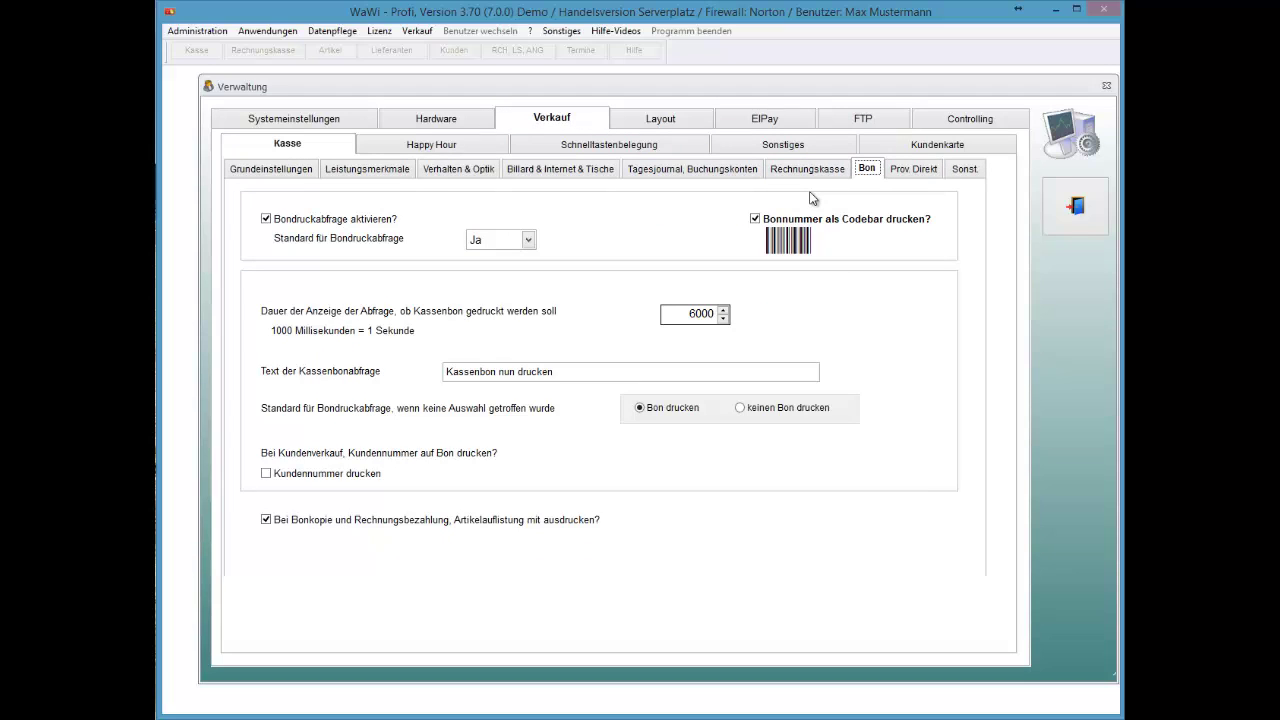
click(755, 218)
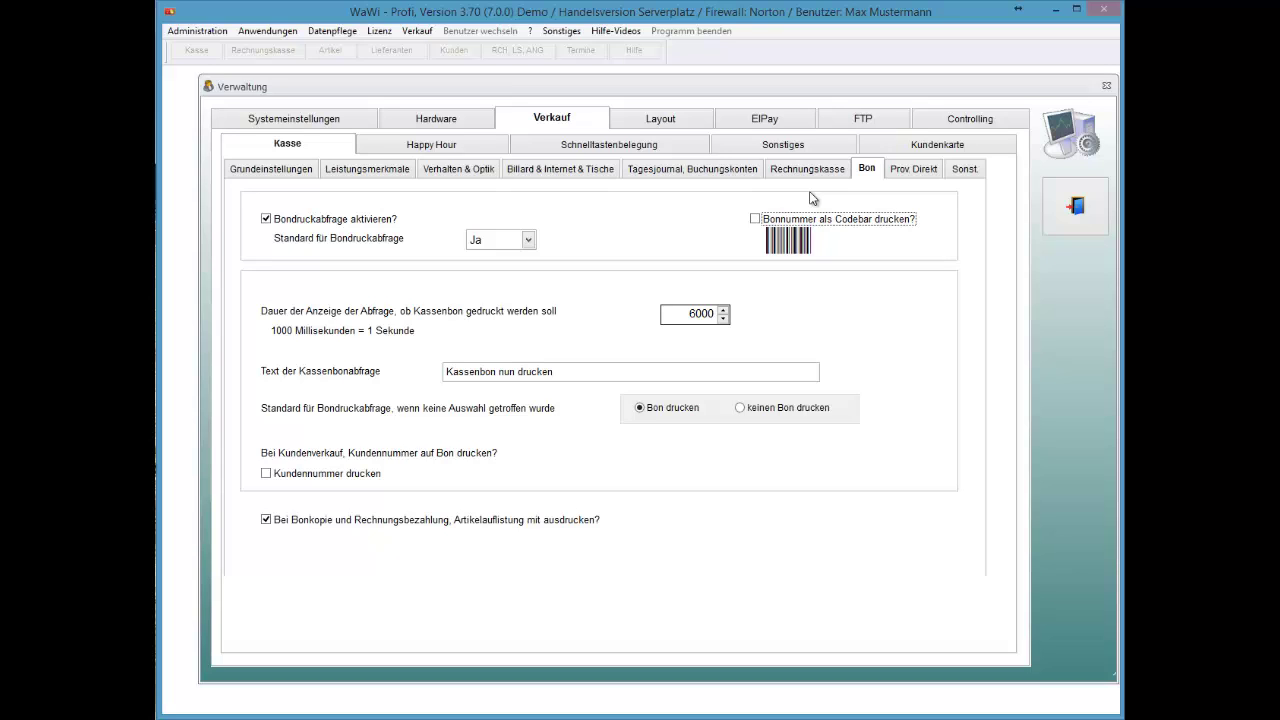
key(space)
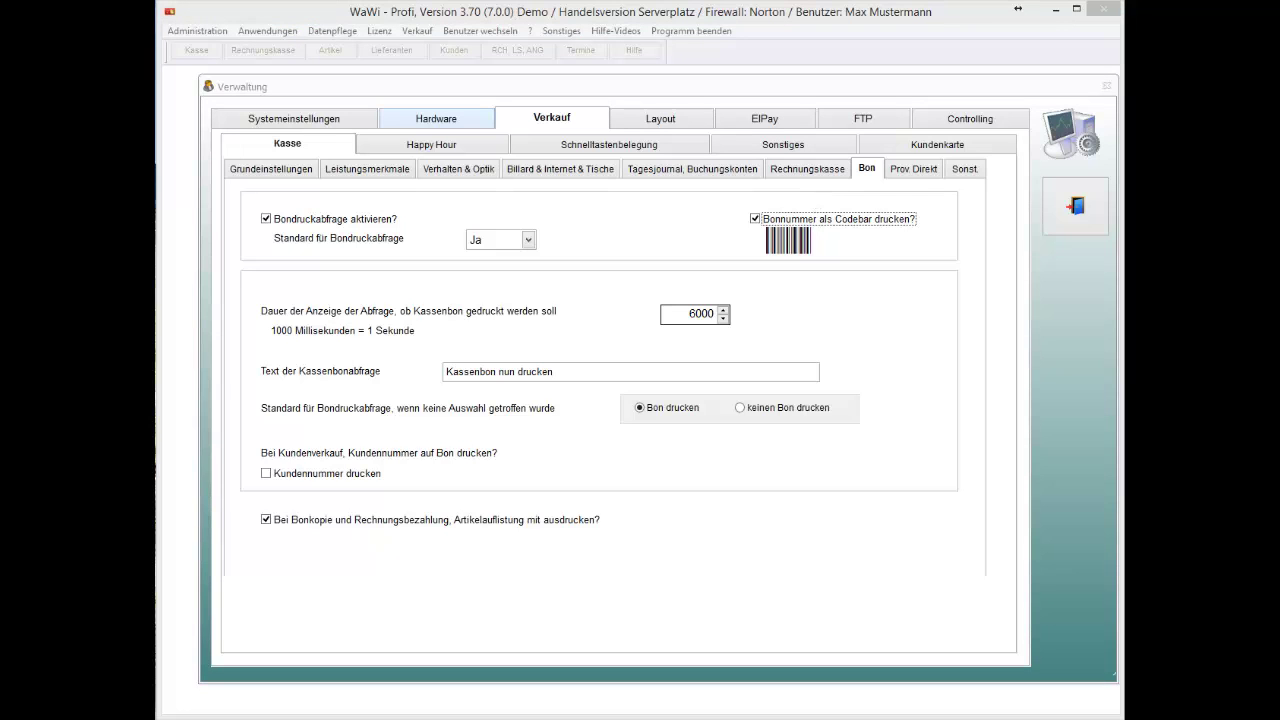
- Reopen the receipt printer's control character settings and highlight the "k" parameter in the BarCodePrint line
click(405, 124)
key(Return)
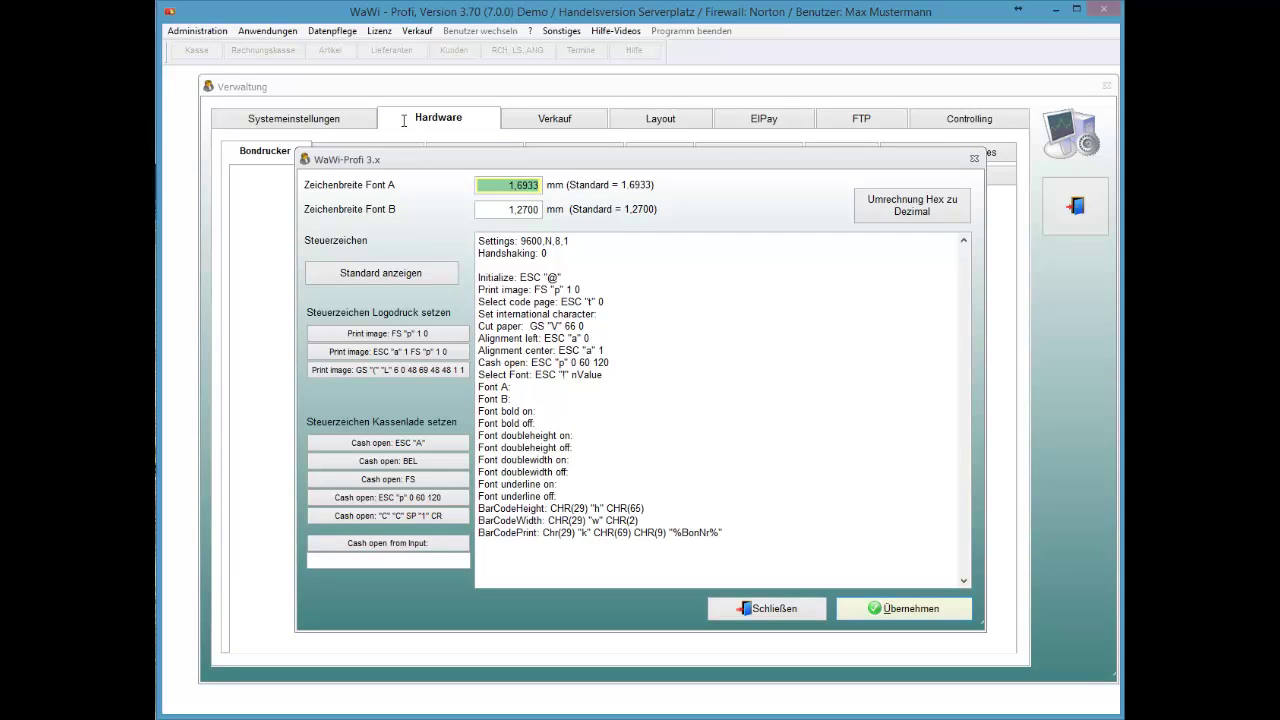
drag(542, 532, 572, 532)
key(Right)
key(Right)
key(Right)
key(shift+Right)
key(shift+Right)
key(shift+Right)
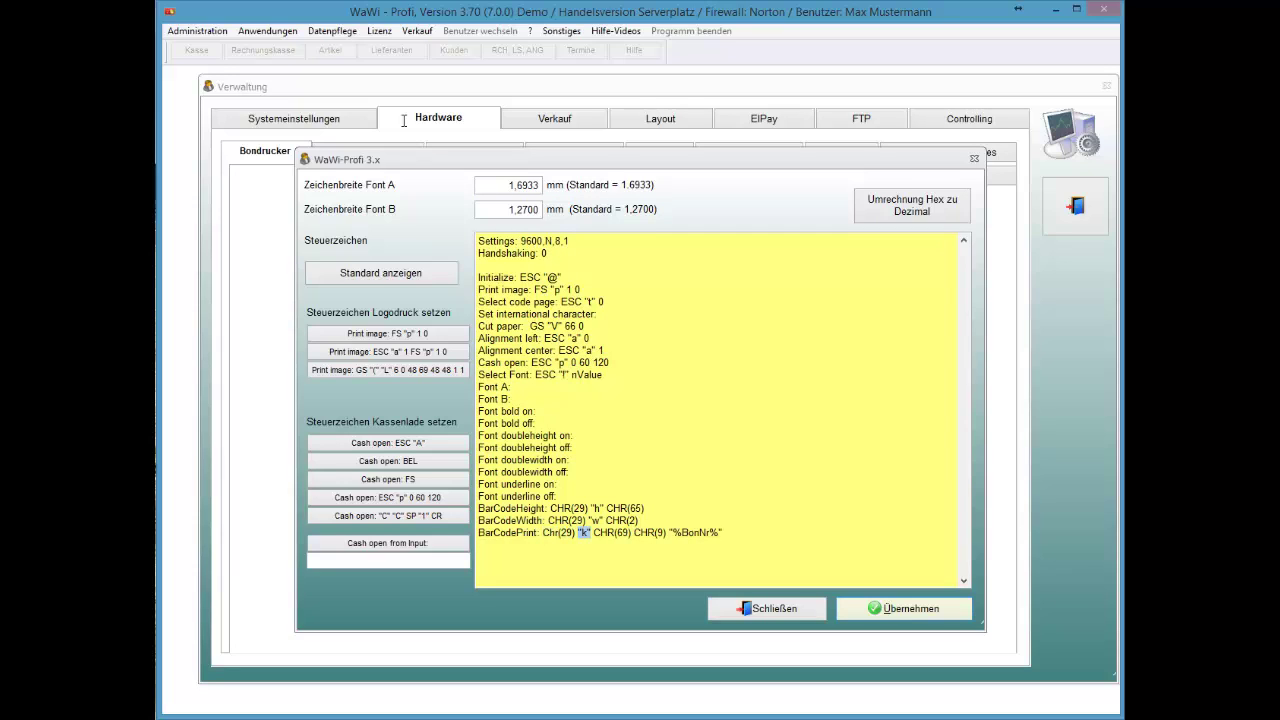
- Examine the rest of the BarCodePrint line, highlighting the "%BonNr%" receipt number placeholder at its end
key(Right)
key(Right)
key(Right)
key(Right)
key(Right)
key(Right)
key(Right)
key(Right)
key(Right)
key(Right)
key(Right)
key(Right)
key(Right)
key(Right)
key(Right)
key(Right)
key(Right)
key(Right)
key(Right)
key(shift+Right)
key(shift+Right)
key(shift+Right)
key(shift+Right)
key(shift+Right)
key(shift+Right)
key(shift+Right)
key(Left)
key(Left)
key(Left)
key(Left)
key(End)
key(shift+Left)
key(shift+Left)
key(shift+Left)
key(shift+Left)
key(shift+Left)
key(shift+Left)
key(shift+Left)
key(shift+Left)
key(shift+Left)
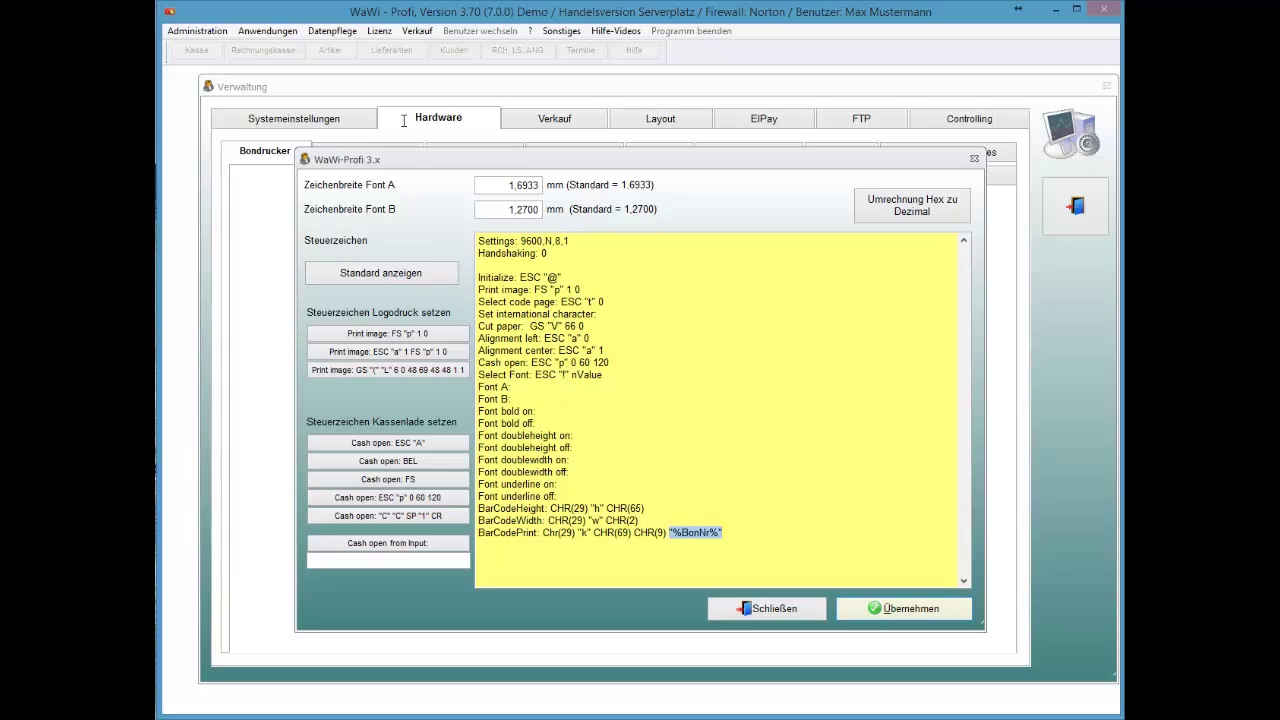
- Replace the "%BonNr%" placeholder in the BarCodePrint line with the fixed value "0000150"
key(Right)
drag(671, 532, 722, 533)
key(Delete)
text(000000)
key(BackSpace)
text(15)
key(Delete)
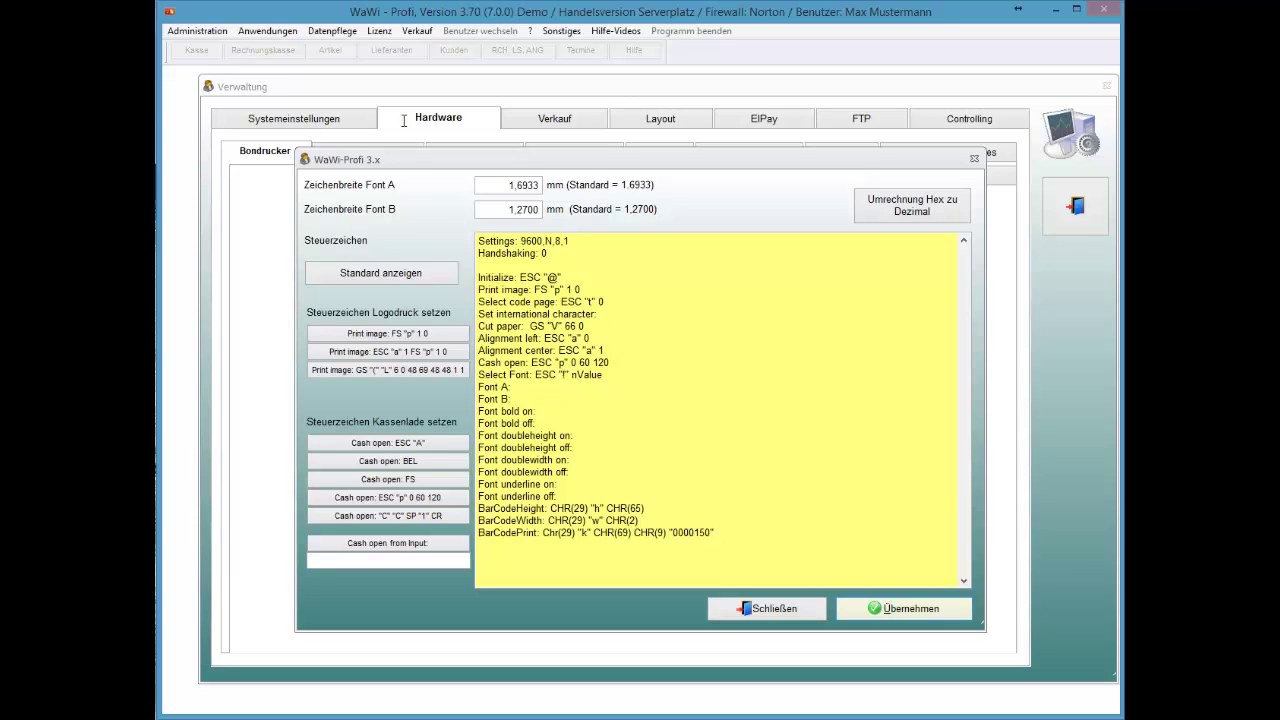